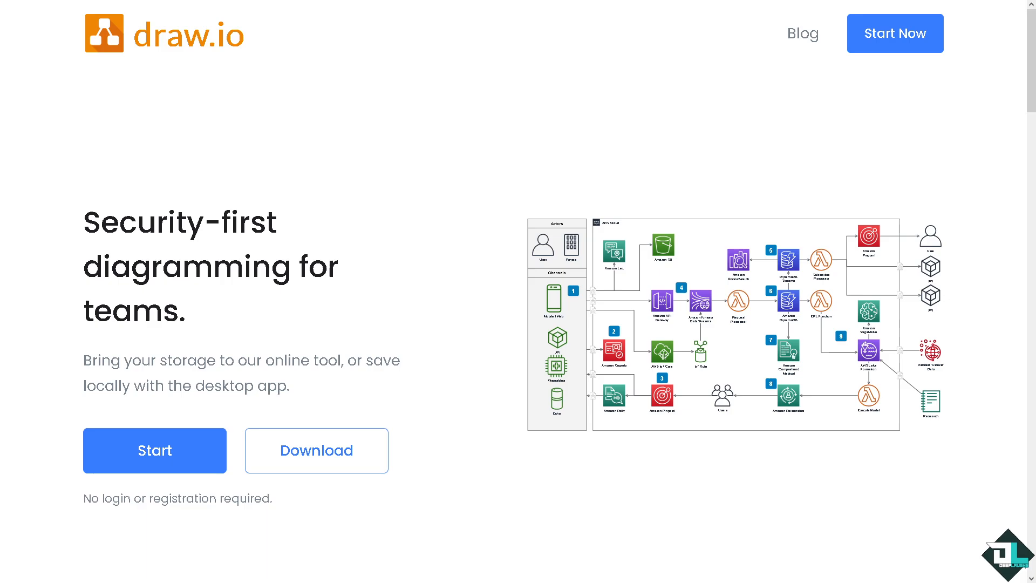
Start the online diagram editor and rename the diagram to "How to Edit Text on Draw IO".
{"action": "left_click", "coordinate": [199, 455]}
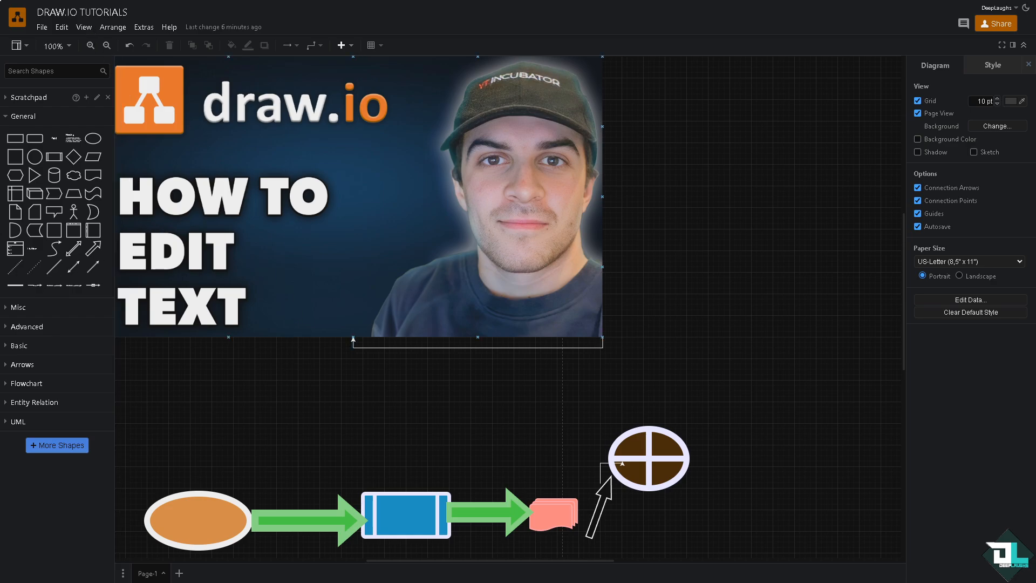
{"action": "left_click", "coordinate": [77, 15]}
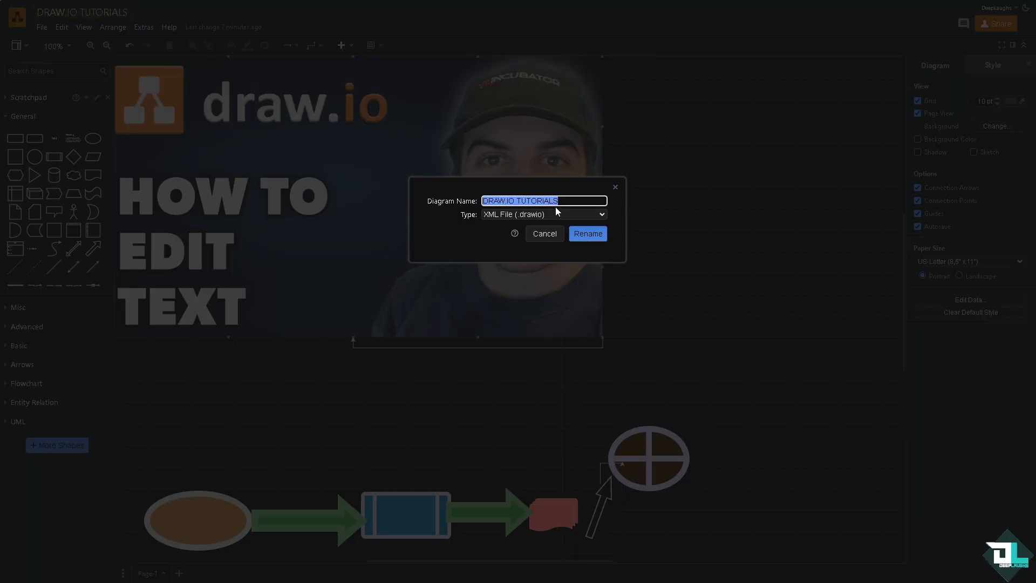
{"action": "type", "text": "How to Edit Text in Draw.io"}
{"action": "left_click", "coordinate": [581, 235]}
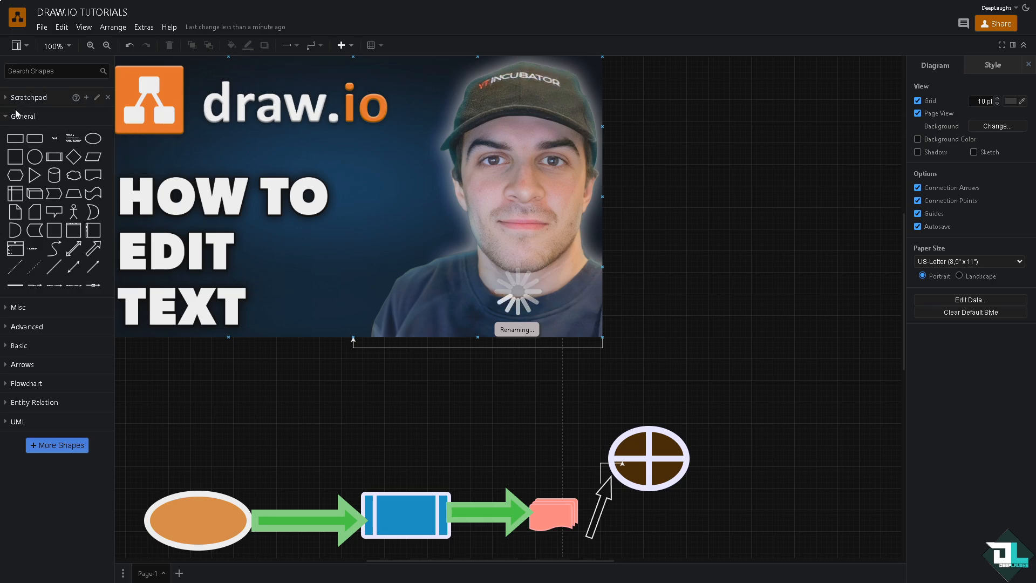
Collapse the General shape group and search the shape library for "TEXT".
{"action": "left_click", "coordinate": [15, 116]}
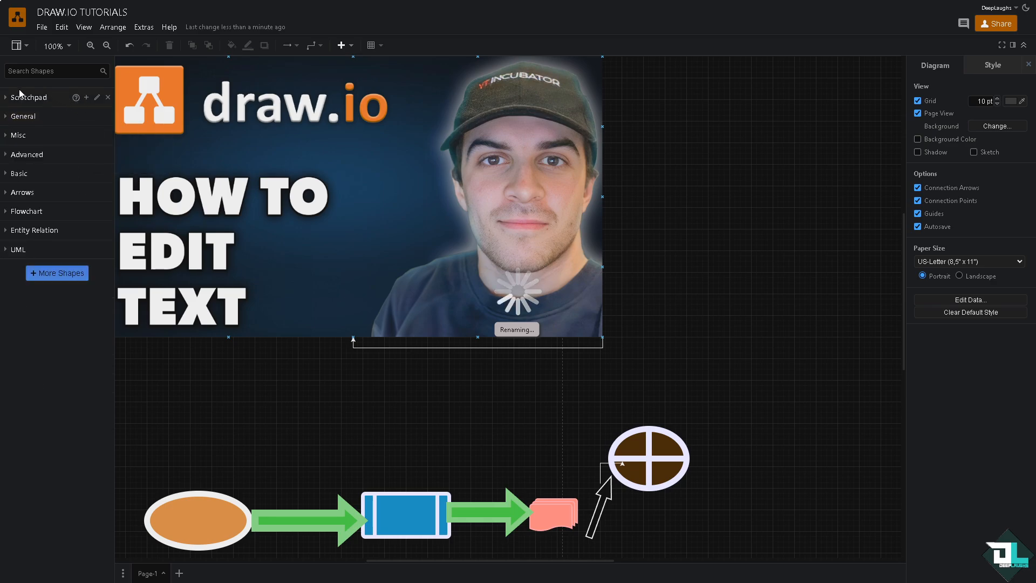
{"action": "left_click", "coordinate": [43, 72]}
{"action": "type", "text": "TEXT"}
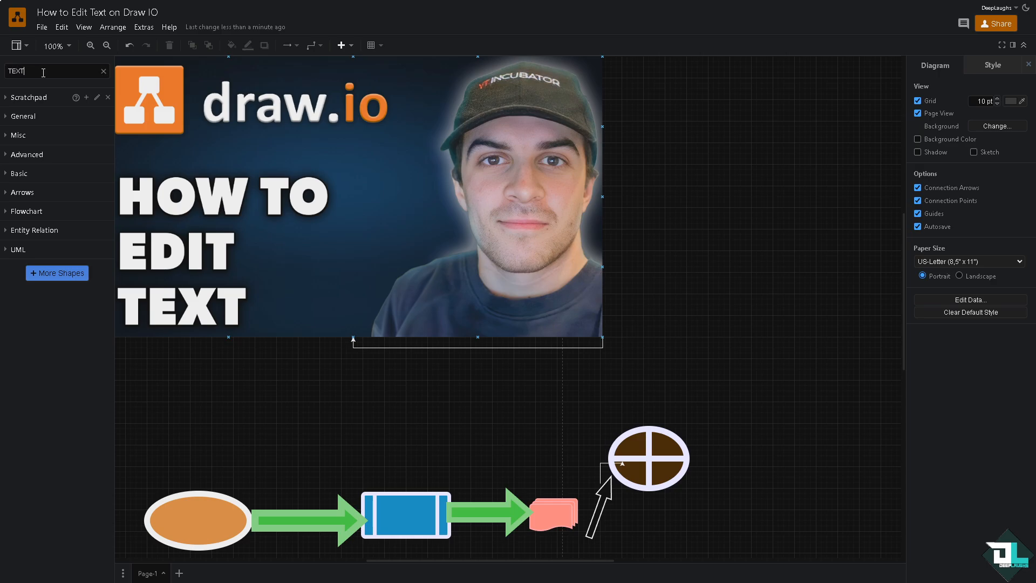
{"action": "key", "text": "Return"}
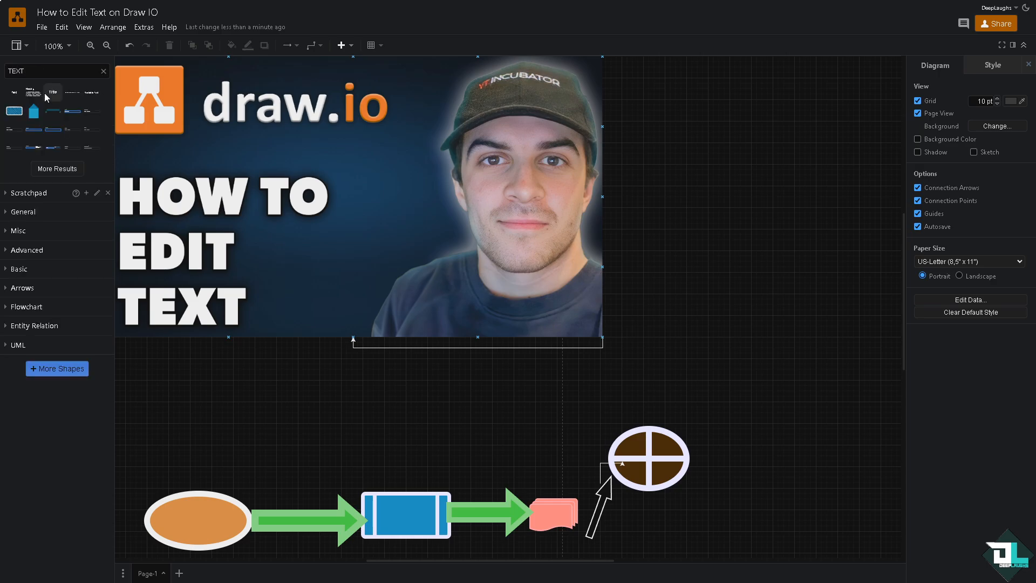
Place the text box with heading and paragraph in the empty canvas area beside the image and enlarge it.
{"action": "mouse_move", "coordinate": [32, 96]}
{"action": "left_click_drag", "start_coordinate": [32, 96], "coordinate": [724, 185]}
{"action": "left_click_drag", "start_coordinate": [768, 220], "coordinate": [881, 423]}
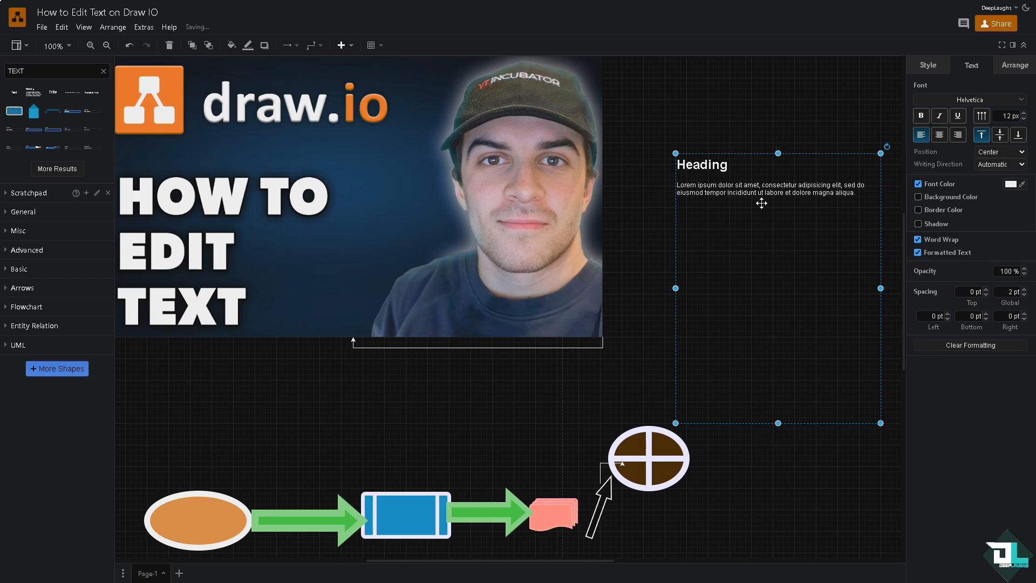
Set the font size of all text in the box to 33 px and move the box to about 990, 70.
{"action": "double_click", "coordinate": [761, 203]}
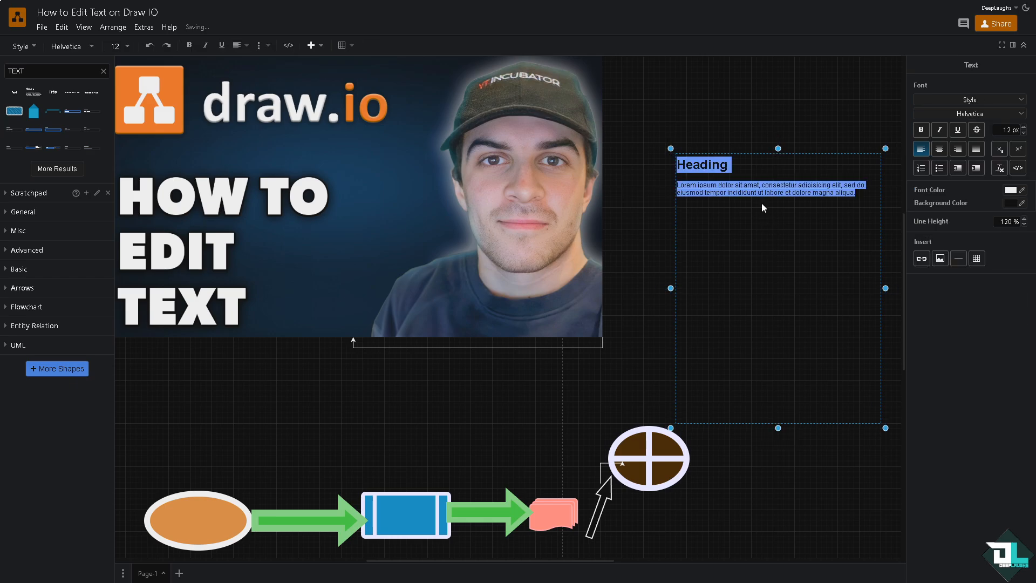
{"action": "left_click", "coordinate": [1023, 128]}
{"action": "left_click", "coordinate": [1023, 128]}
{"action": "left_click", "coordinate": [1023, 127]}
{"action": "left_click", "coordinate": [1023, 127]}
{"action": "left_click", "coordinate": [1024, 127]}
{"action": "left_click", "coordinate": [1024, 127]}
{"action": "left_click", "coordinate": [1023, 127]}
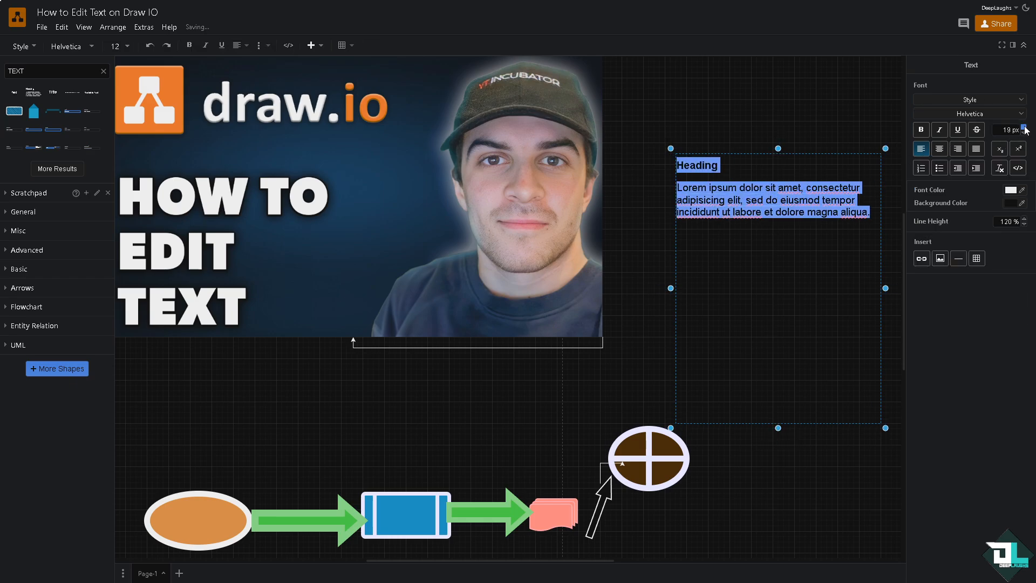
{"action": "left_click", "coordinate": [1023, 127]}
{"action": "left_click", "coordinate": [1023, 127]}
{"action": "left_click", "coordinate": [1023, 127]}
{"action": "left_click", "coordinate": [1024, 127]}
{"action": "left_click", "coordinate": [1023, 127]}
{"action": "left_click", "coordinate": [1023, 127]}
{"action": "left_click", "coordinate": [1023, 128]}
{"action": "left_click", "coordinate": [1023, 127]}
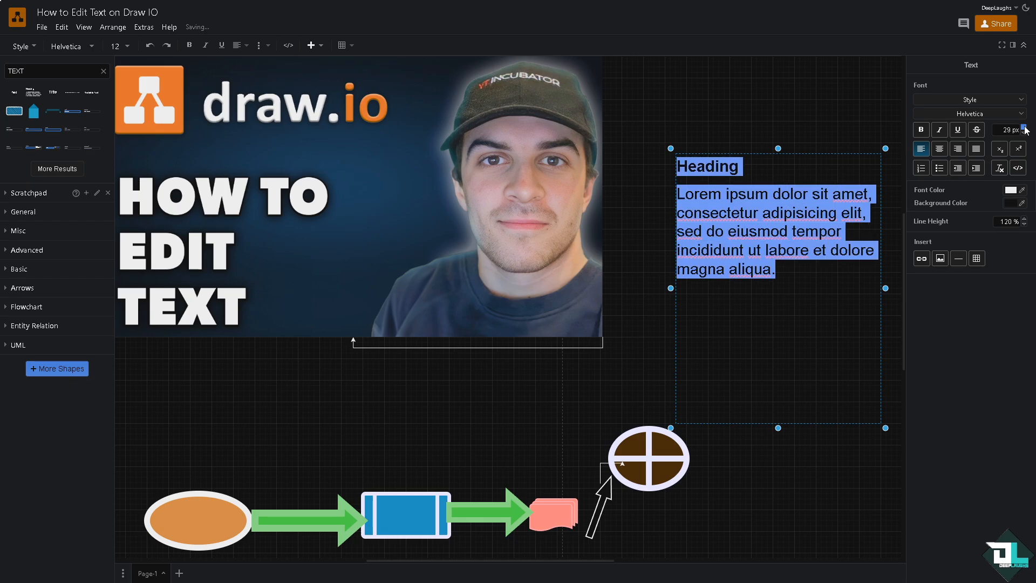
{"action": "left_click", "coordinate": [1023, 127]}
{"action": "left_click", "coordinate": [1023, 127]}
{"action": "left_click", "coordinate": [1024, 128]}
{"action": "left_click", "coordinate": [1023, 127]}
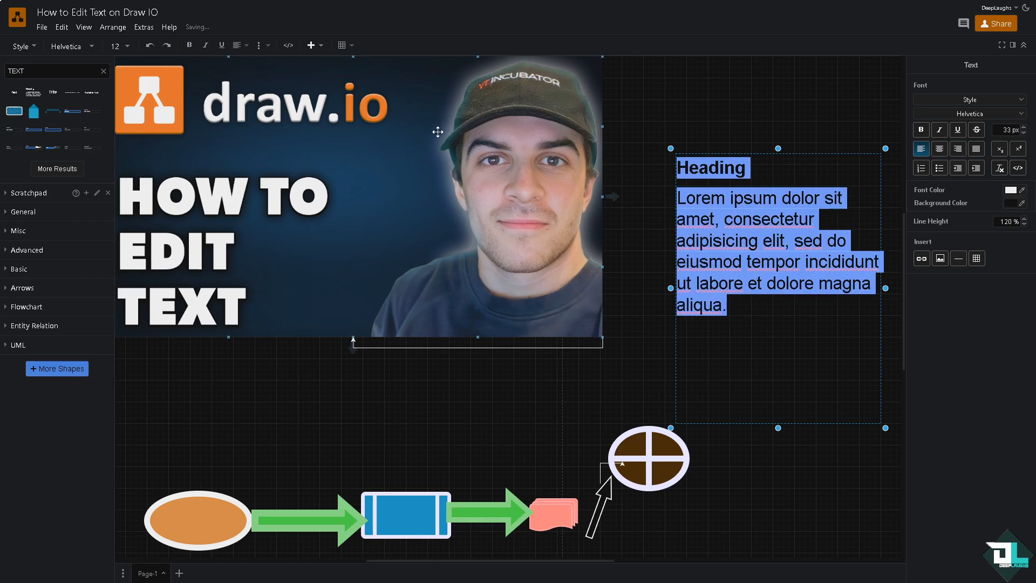
{"action": "left_click", "coordinate": [706, 127]}
{"action": "left_click_drag", "start_coordinate": [714, 172], "coordinate": [677, 113]}
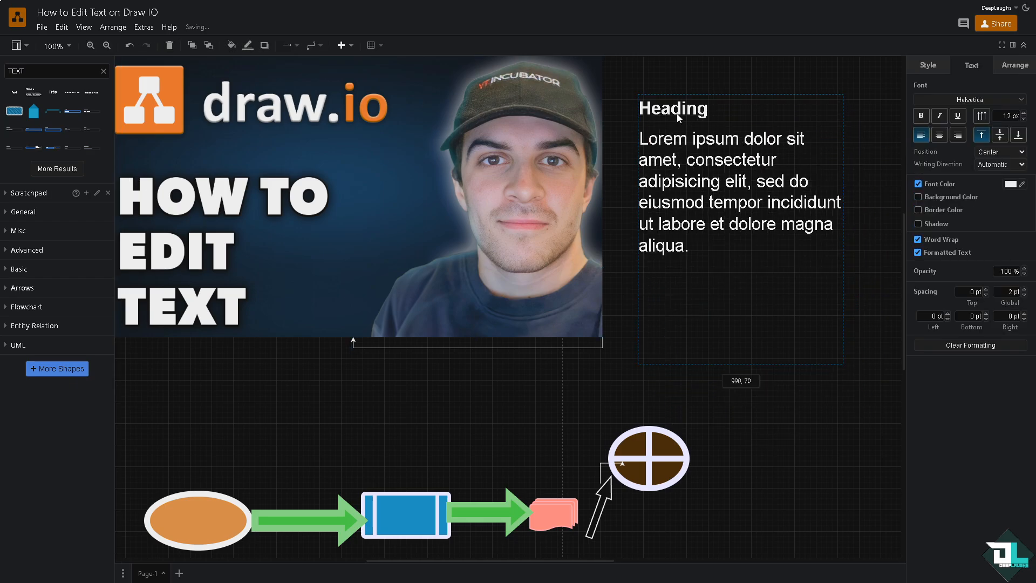
Replace the Lorem ipsum paragraph in the text box with "How to Edit Text on Draw IO".
{"action": "double_click", "coordinate": [674, 166]}
{"action": "left_click", "coordinate": [696, 181]}
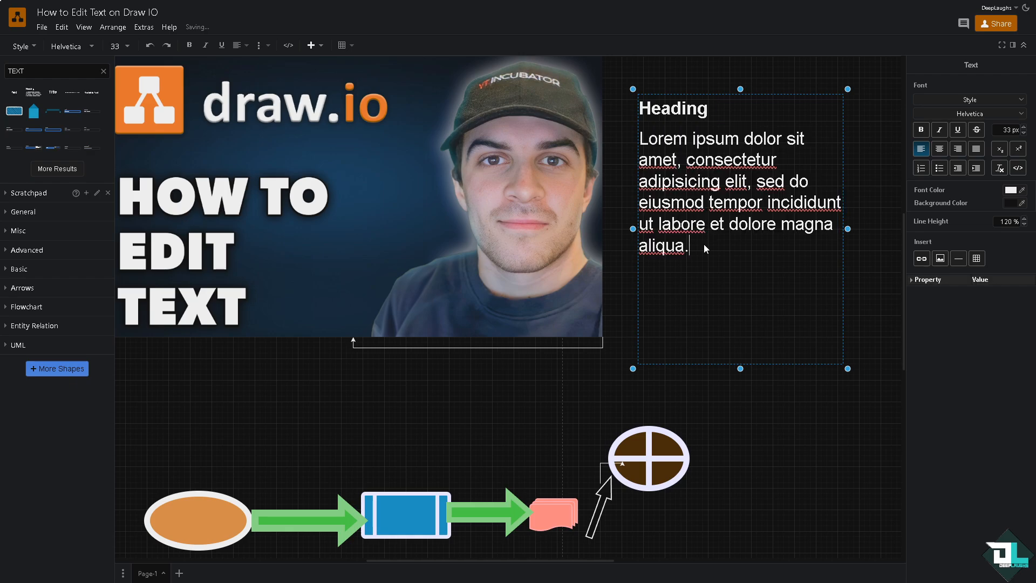
{"action": "mouse_move", "coordinate": [694, 247]}
{"action": "left_mouse_down"}
{"action": "mouse_move", "coordinate": [665, 232]}
{"action": "mouse_move", "coordinate": [631, 145]}
{"action": "left_mouse_up"}
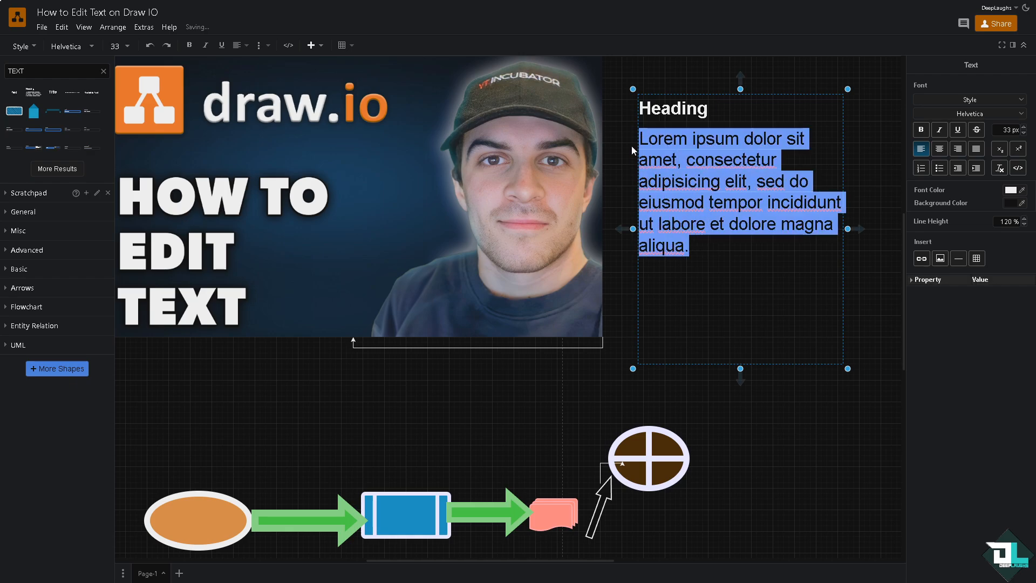
{"action": "type", "text": "How to Edit Text on Draw IO"}
{"action": "left_click", "coordinate": [708, 107]}
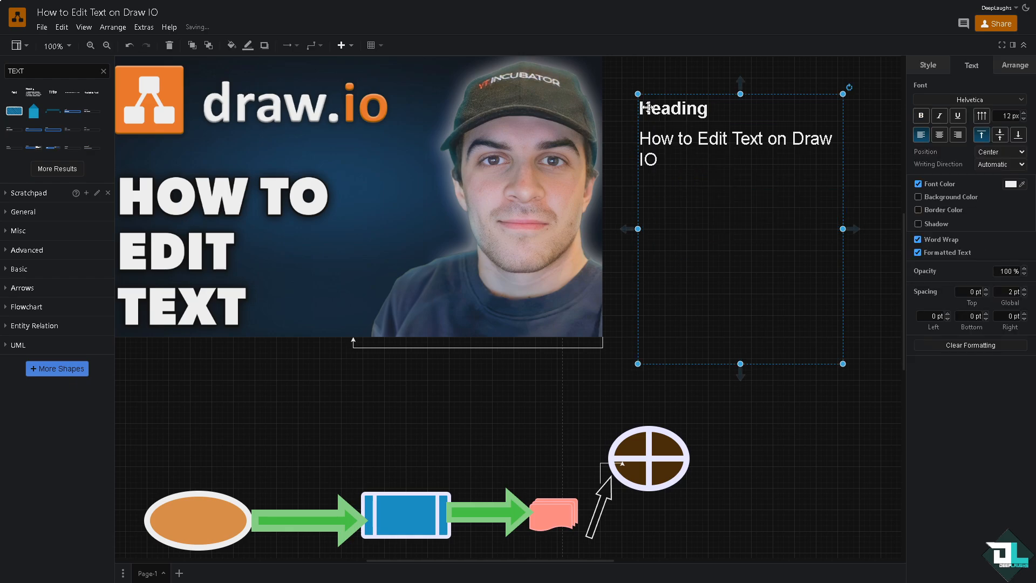
Replace the word "Heading" in the text box with "DEEP LAUGHS".
{"action": "double_click", "coordinate": [656, 110]}
{"action": "left_click", "coordinate": [710, 108]}
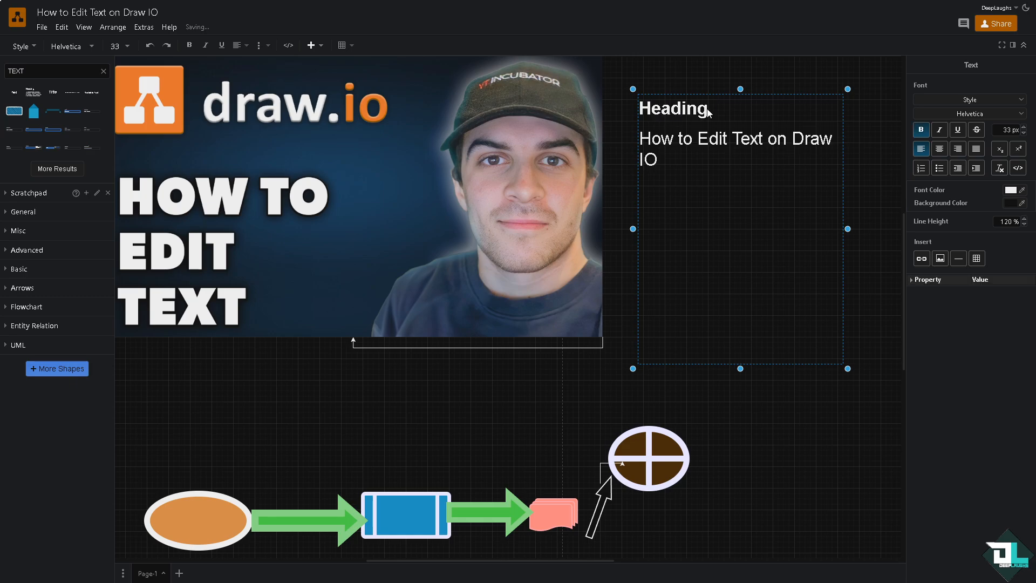
{"action": "left_click_drag", "start_coordinate": [710, 108], "coordinate": [637, 109]}
{"action": "type", "text": "DEEP"}
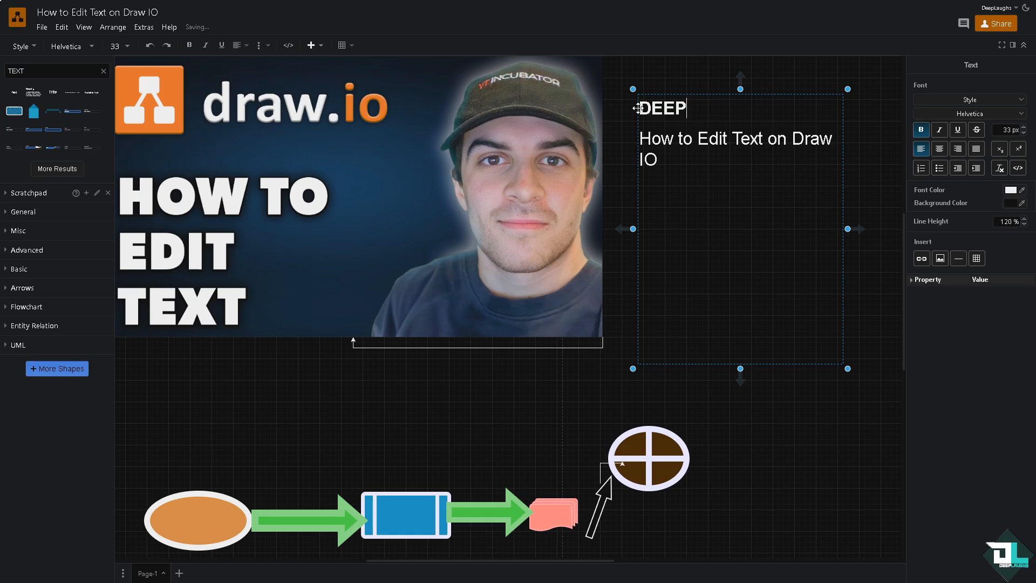
{"action": "type", "text": " LAUGHS"}
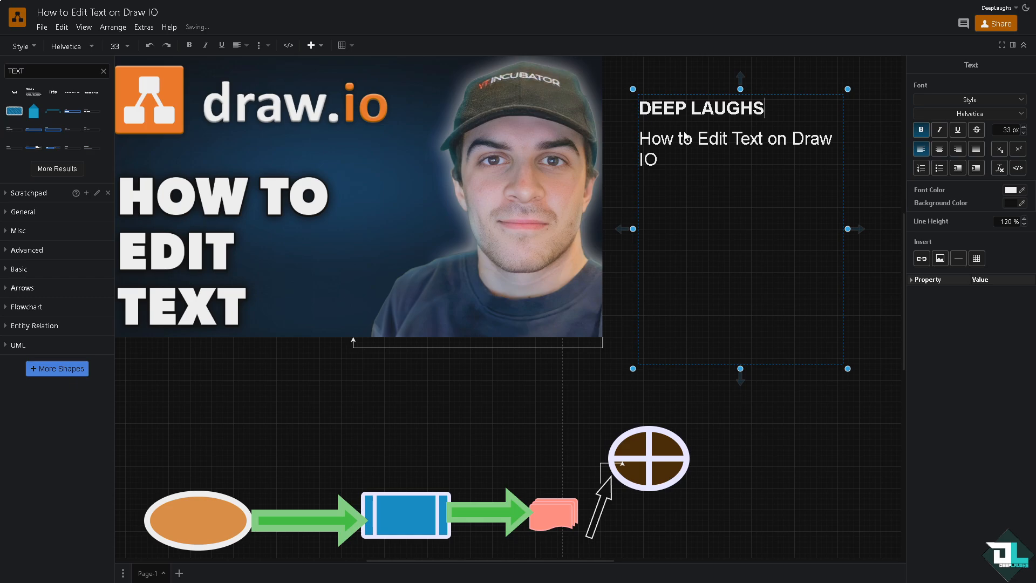
Apply the Heading 1 style to the "DEEP LAUGHS" line, and switch it to Heading 2.
{"action": "left_click_drag", "start_coordinate": [765, 107], "coordinate": [638, 108]}
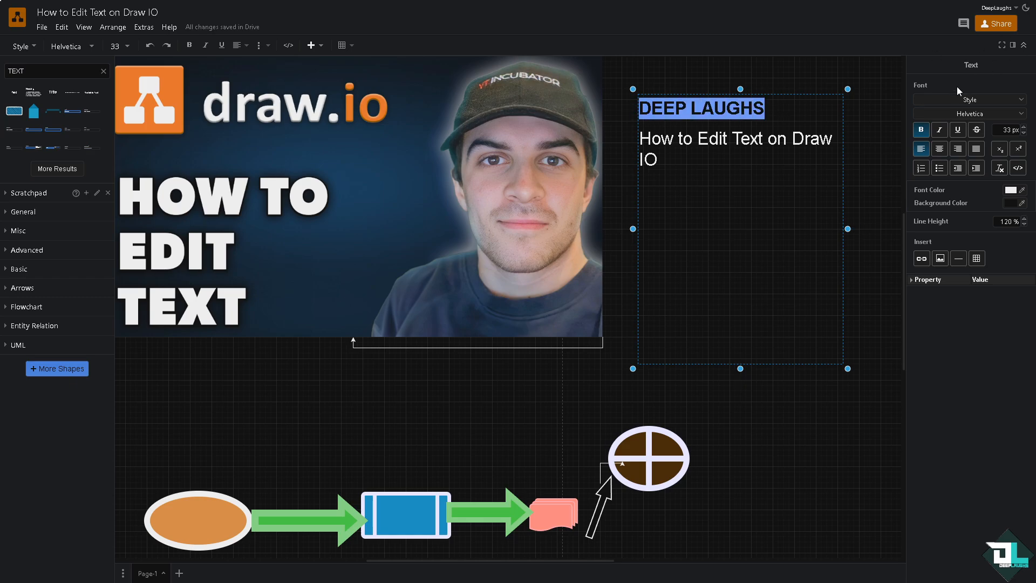
{"action": "left_click", "coordinate": [989, 98]}
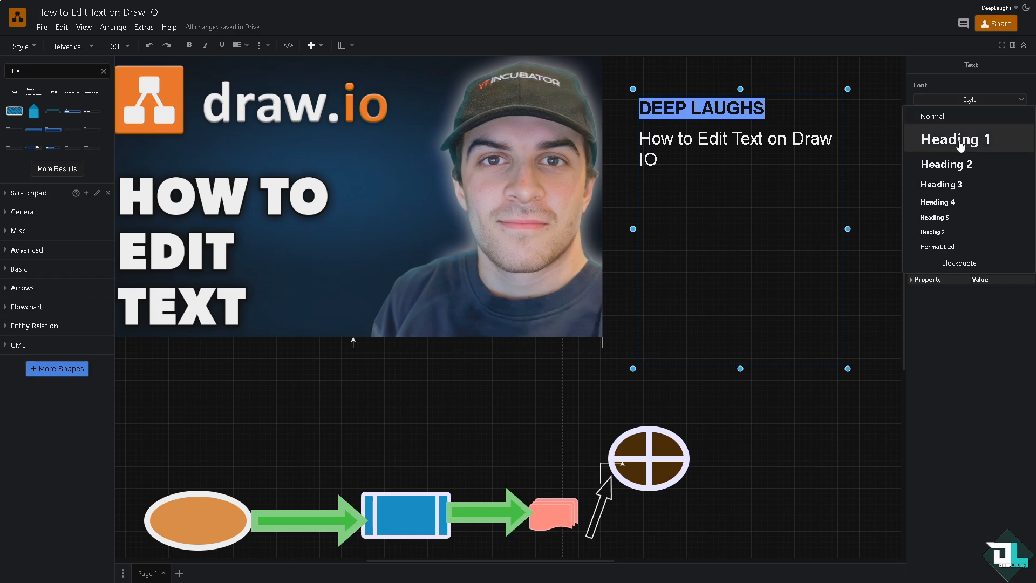
{"action": "left_click", "coordinate": [959, 144]}
{"action": "left_click", "coordinate": [985, 99]}
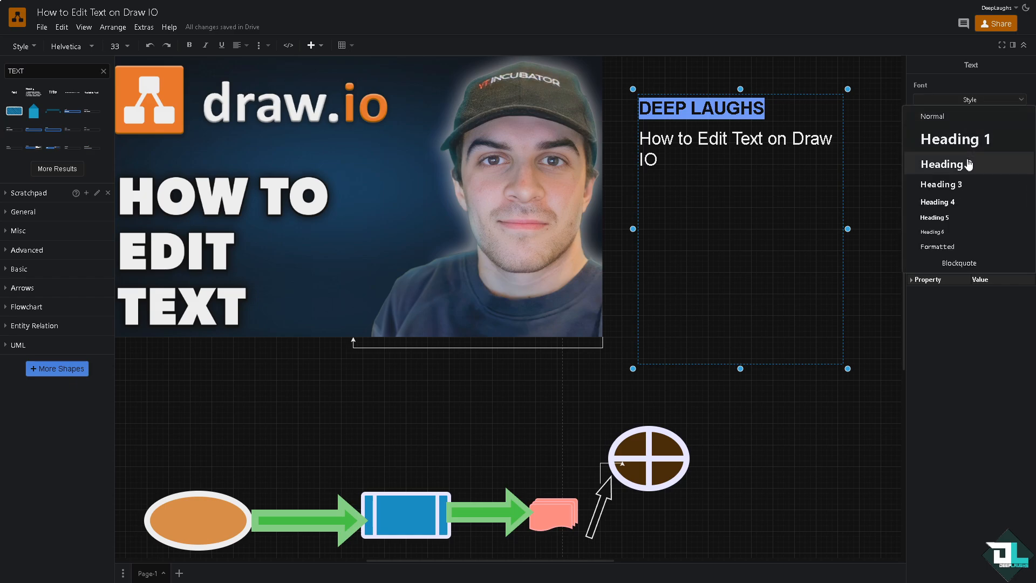
{"action": "left_click", "coordinate": [961, 165]}
Try Verdana, Times New Roman, Garamond and Comic Sans MS on the "DEEP LAUGHS" heading, and settle on Tahoma.
{"action": "left_click", "coordinate": [1016, 115]}
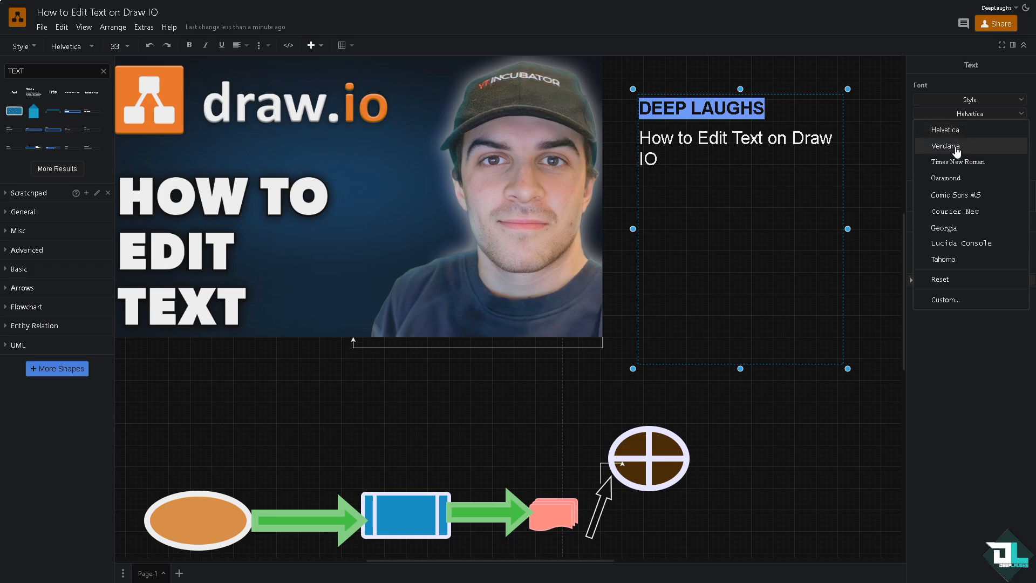
{"action": "left_click", "coordinate": [954, 148]}
{"action": "left_click", "coordinate": [989, 113]}
{"action": "left_click", "coordinate": [958, 161]}
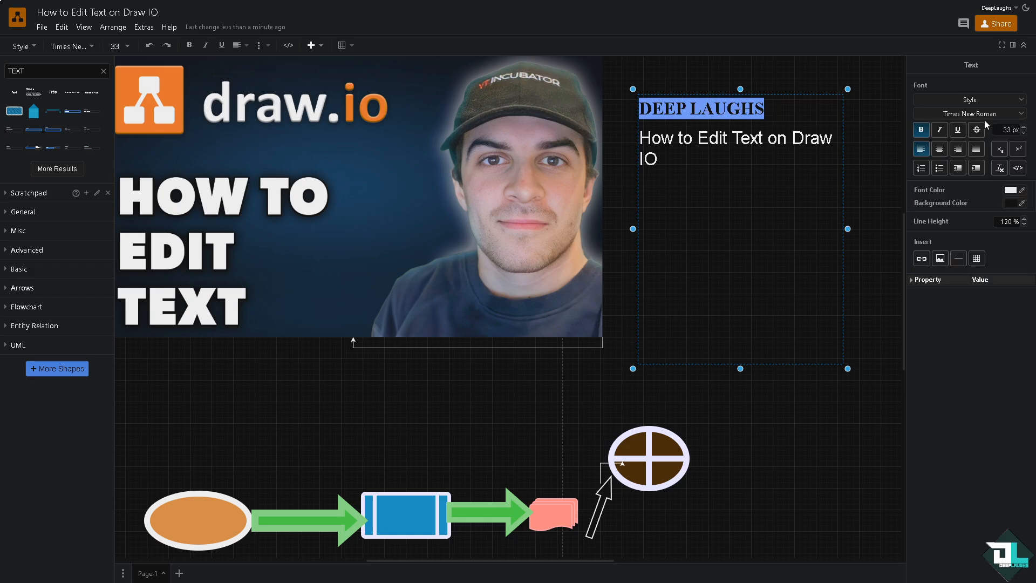
{"action": "left_click", "coordinate": [985, 116]}
{"action": "left_click", "coordinate": [971, 178]}
{"action": "left_click", "coordinate": [979, 113]}
{"action": "left_click", "coordinate": [961, 195]}
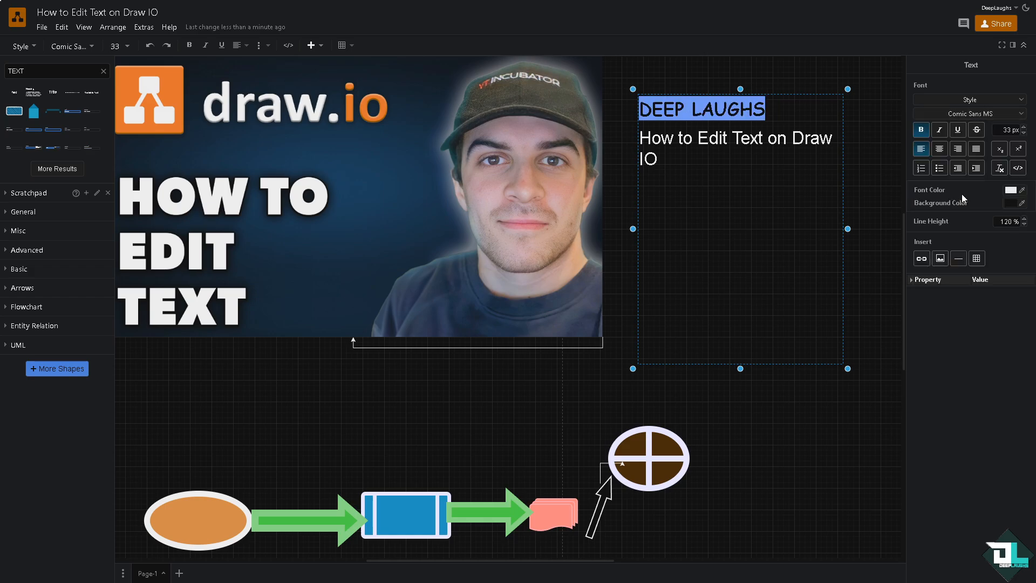
{"action": "left_click", "coordinate": [990, 115]}
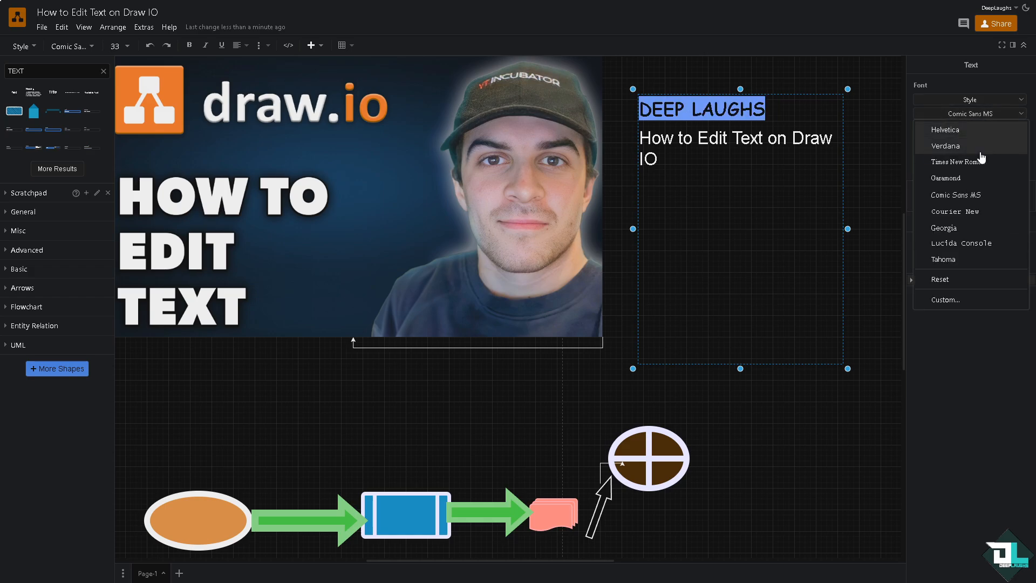
{"action": "left_click", "coordinate": [951, 259]}
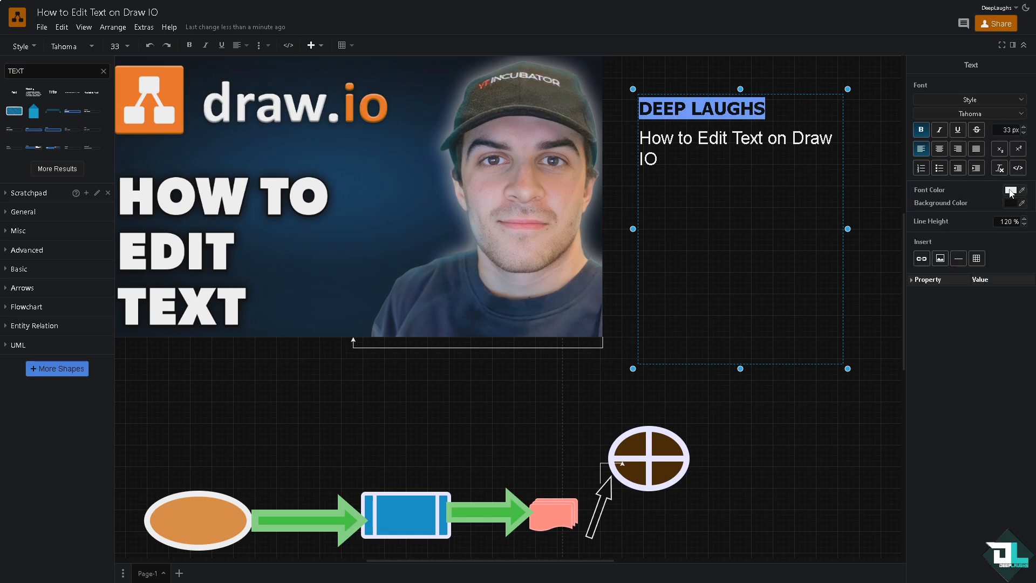
Try several font colors for the "DEEP LAUGHS" heading and apply orange CC6600.
{"action": "left_click", "coordinate": [1010, 191]}
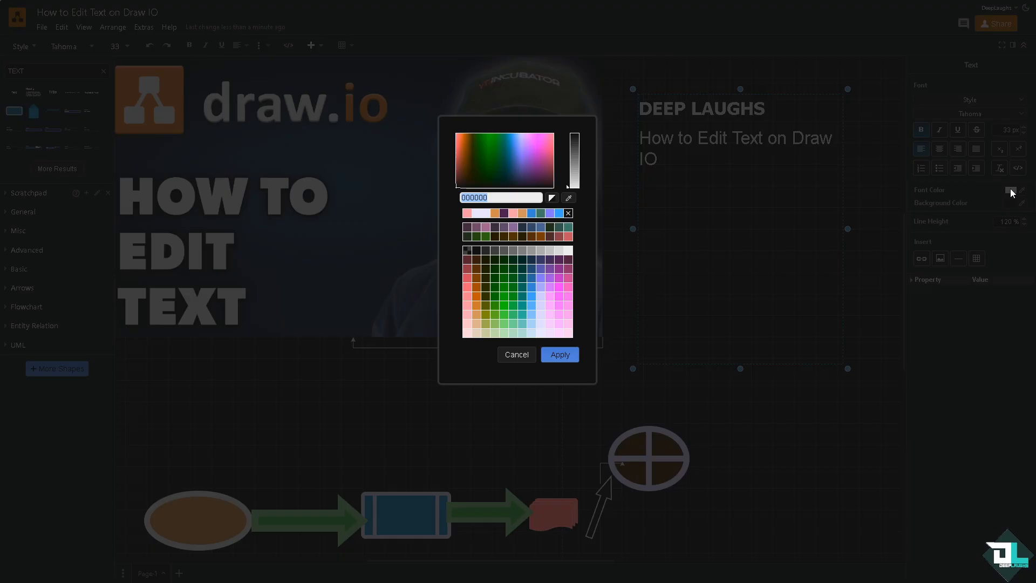
{"action": "left_click", "coordinate": [499, 119]}
{"action": "left_click", "coordinate": [477, 259]}
{"action": "left_click", "coordinate": [508, 267]}
{"action": "left_click", "coordinate": [531, 268]}
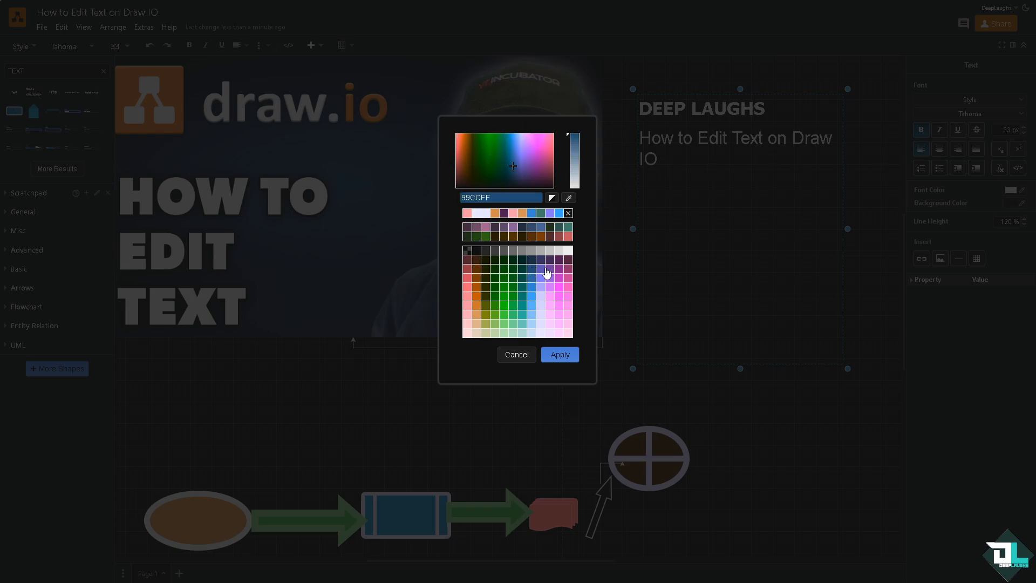
{"action": "left_click", "coordinate": [548, 269]}
{"action": "left_click_drag", "start_coordinate": [574, 164], "coordinate": [579, 142]}
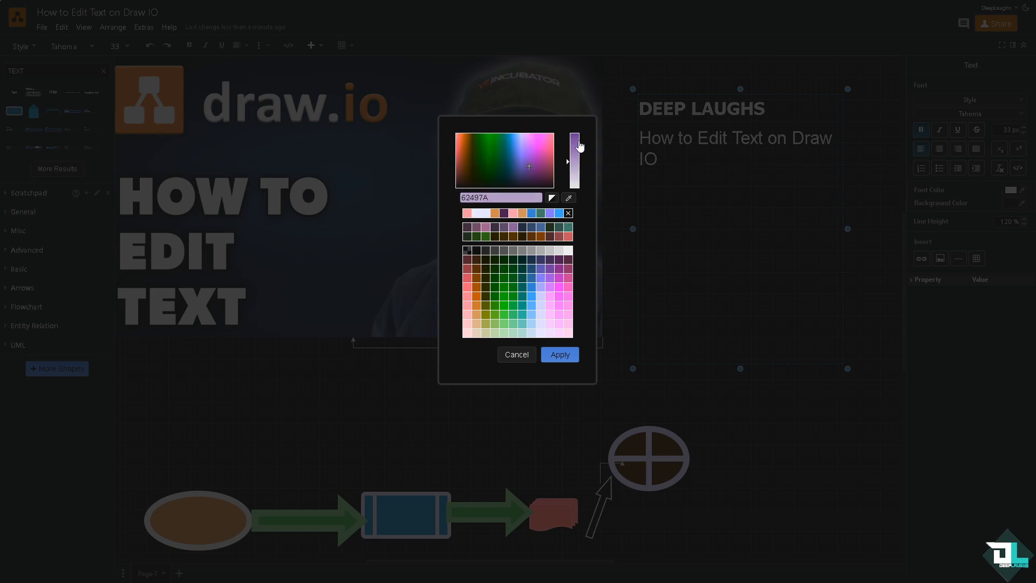
{"action": "left_click", "coordinate": [463, 140]}
{"action": "left_click_drag", "start_coordinate": [463, 139], "coordinate": [551, 177]}
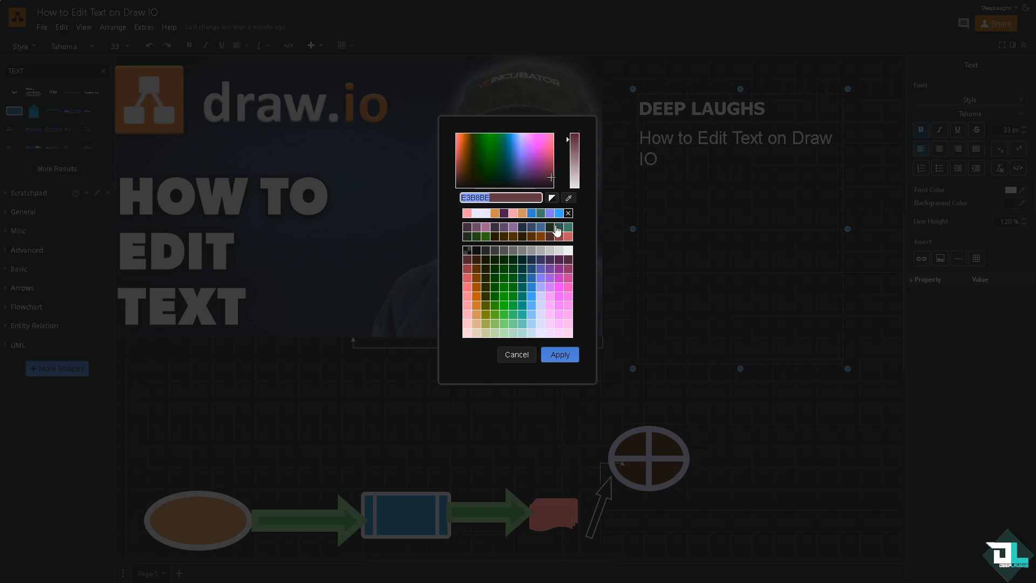
{"action": "left_click", "coordinate": [476, 308]}
{"action": "left_click", "coordinate": [507, 198]}
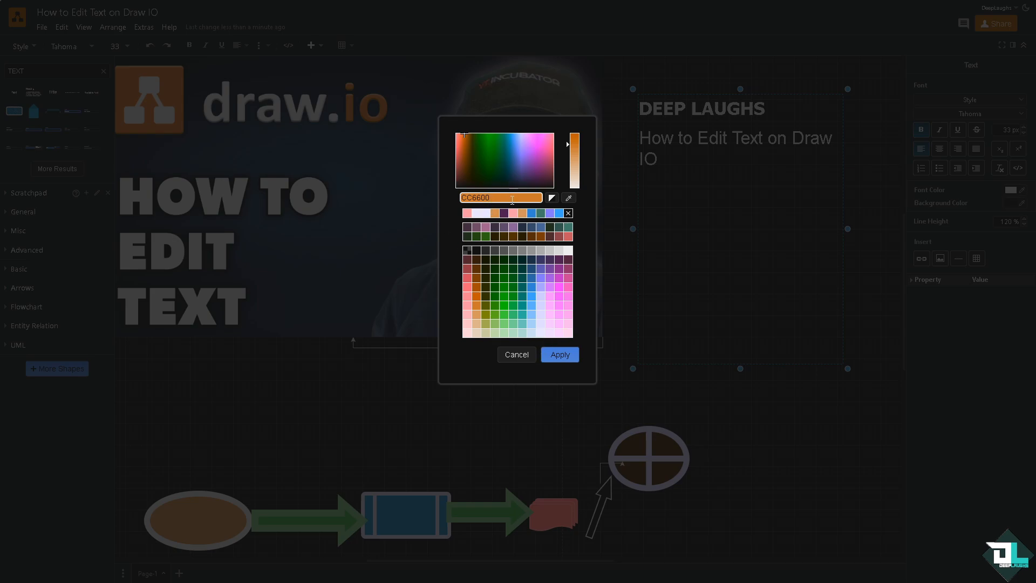
{"action": "left_click", "coordinate": [560, 355]}
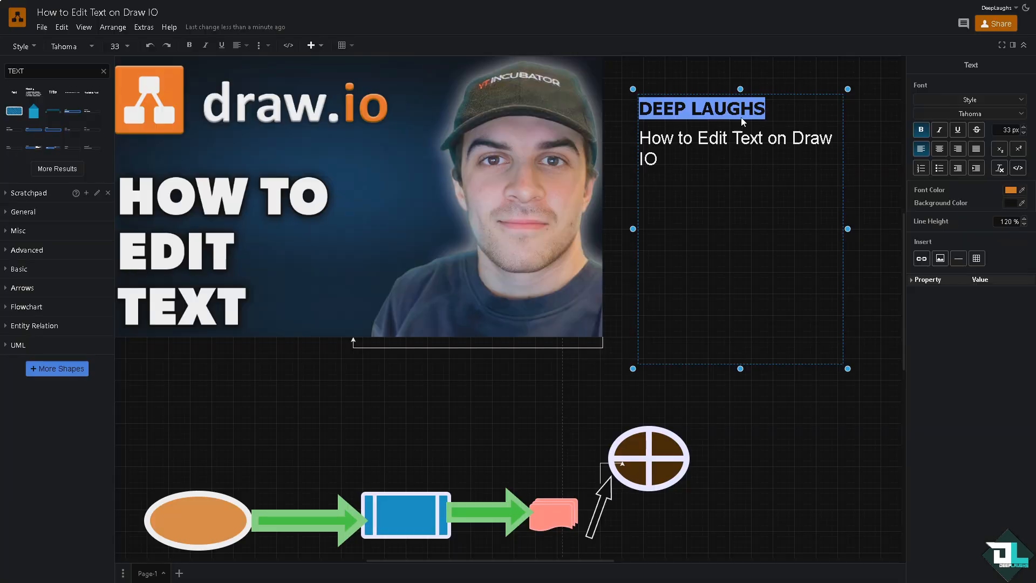
Set the font color of the "How to Edit Text on Draw IO" line to green 006600.
{"action": "left_click", "coordinate": [749, 139]}
{"action": "left_click_drag", "start_coordinate": [655, 158], "coordinate": [640, 144]}
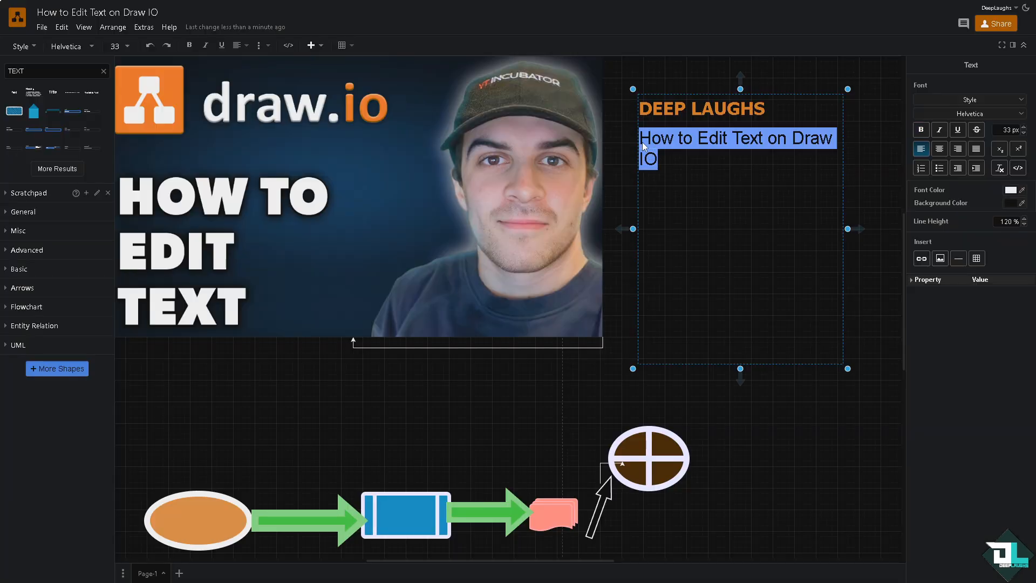
{"action": "left_click", "coordinate": [1010, 190]}
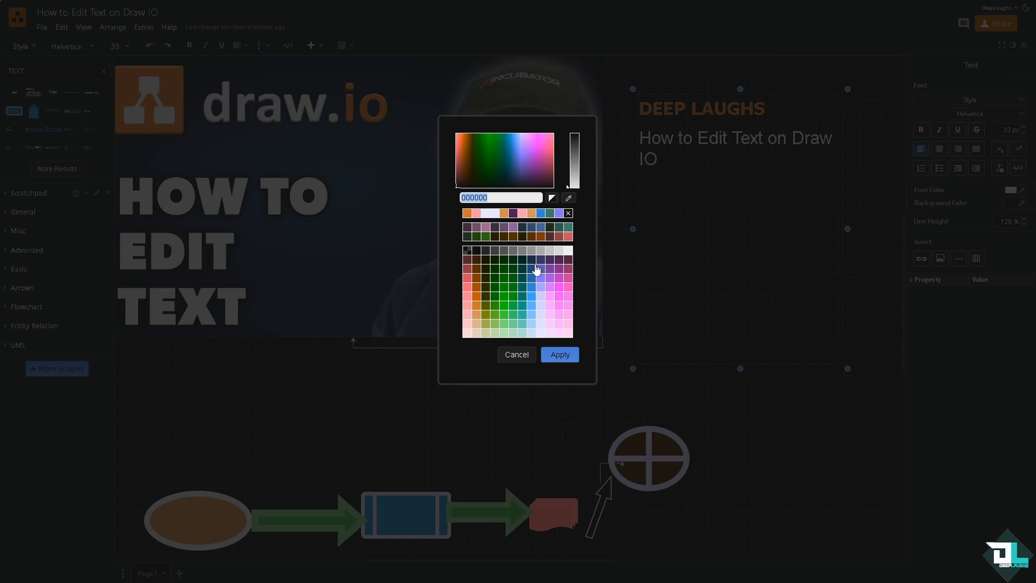
{"action": "left_click", "coordinate": [503, 329]}
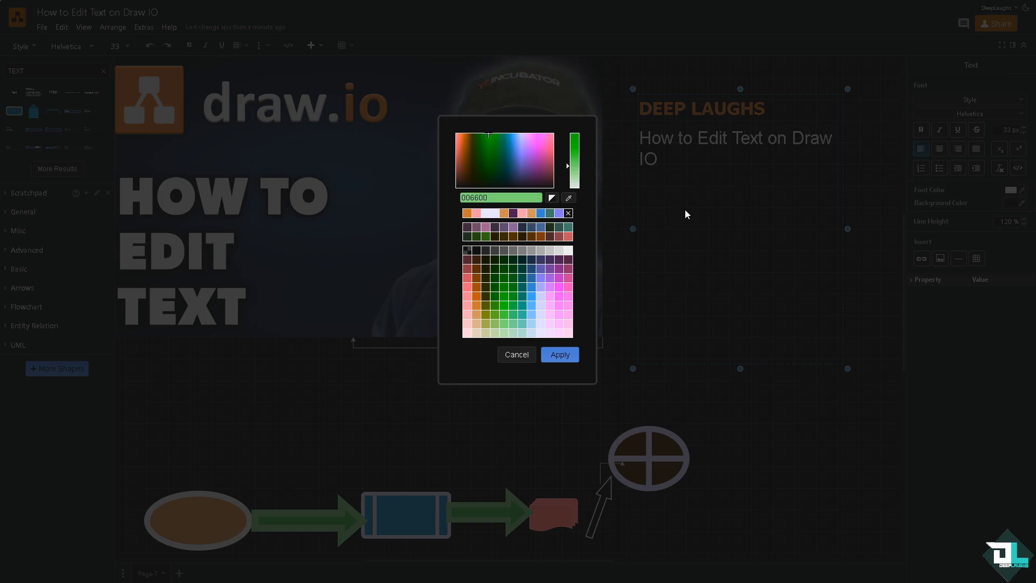
{"action": "left_click", "coordinate": [560, 355]}
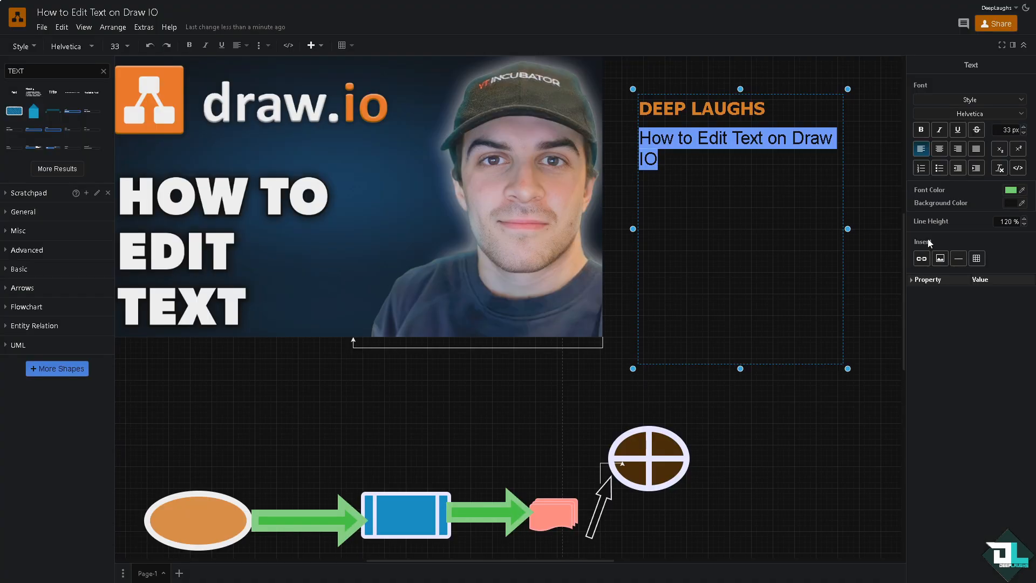
Try to apply a pale pink background color to the text in the "DEEP LAUGHS" text box.
{"action": "left_click", "coordinate": [1010, 201]}
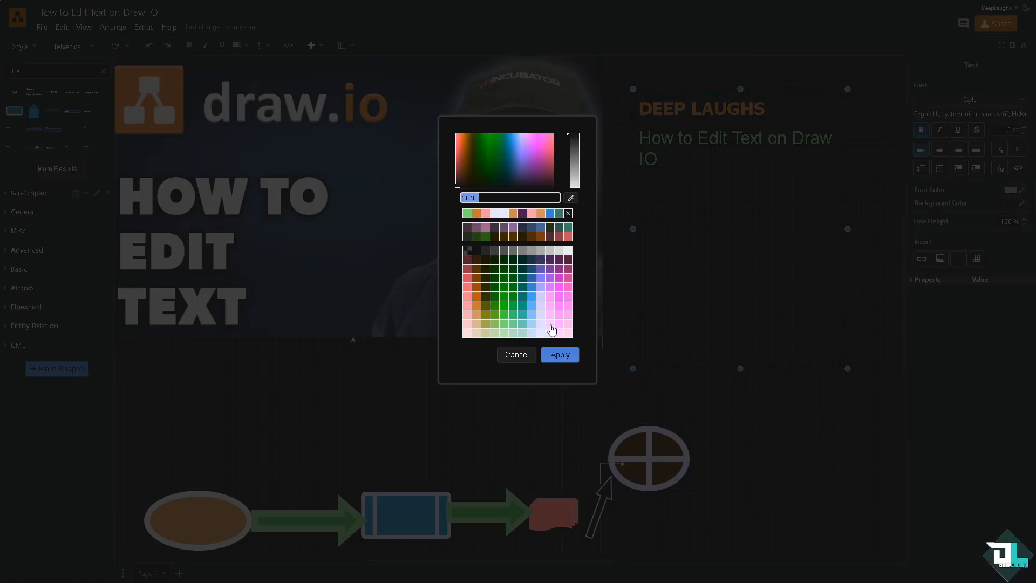
{"action": "left_click", "coordinate": [554, 334]}
{"action": "left_click", "coordinate": [562, 355]}
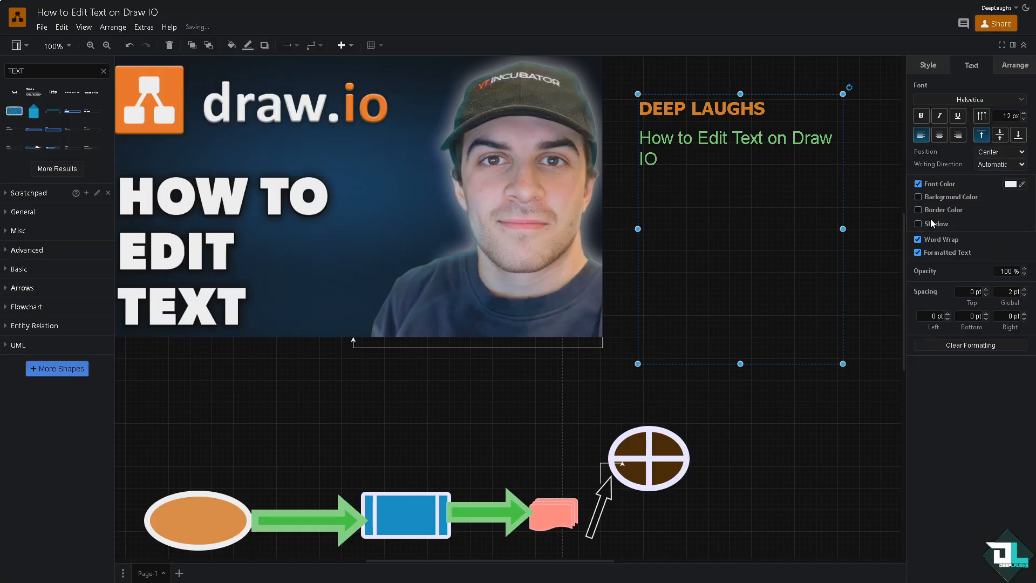
Add a blue 3399FF border and a shadow to the "DEEP LAUGHS" text box.
{"action": "left_click", "coordinate": [918, 210]}
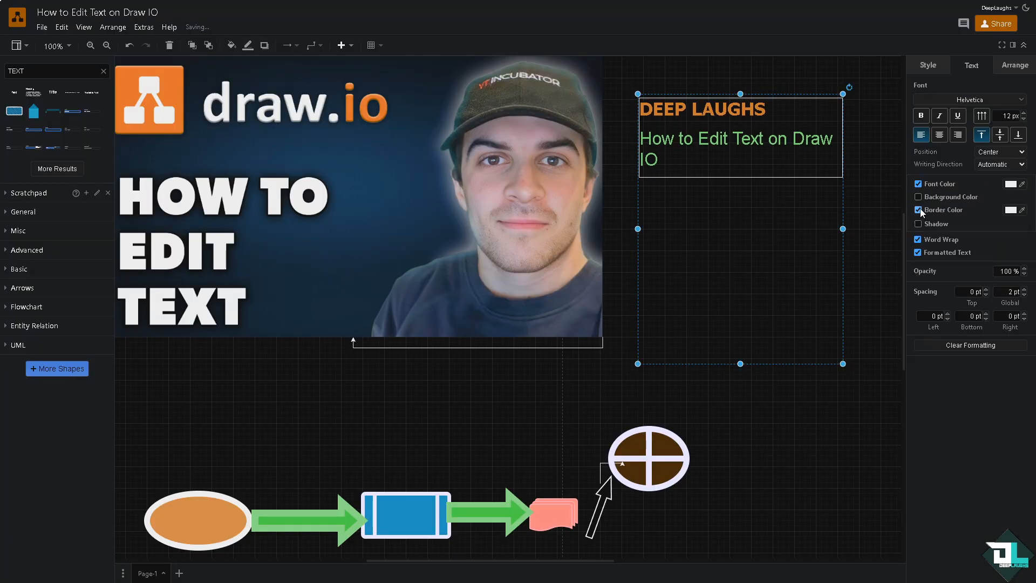
{"action": "left_click", "coordinate": [1010, 210]}
{"action": "left_click", "coordinate": [532, 293]}
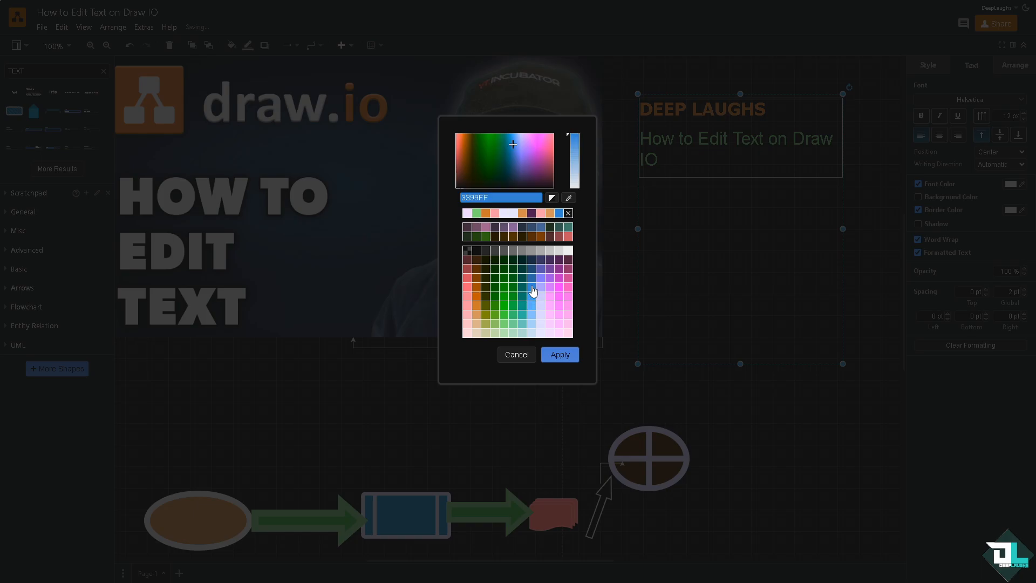
{"action": "left_click", "coordinate": [564, 354]}
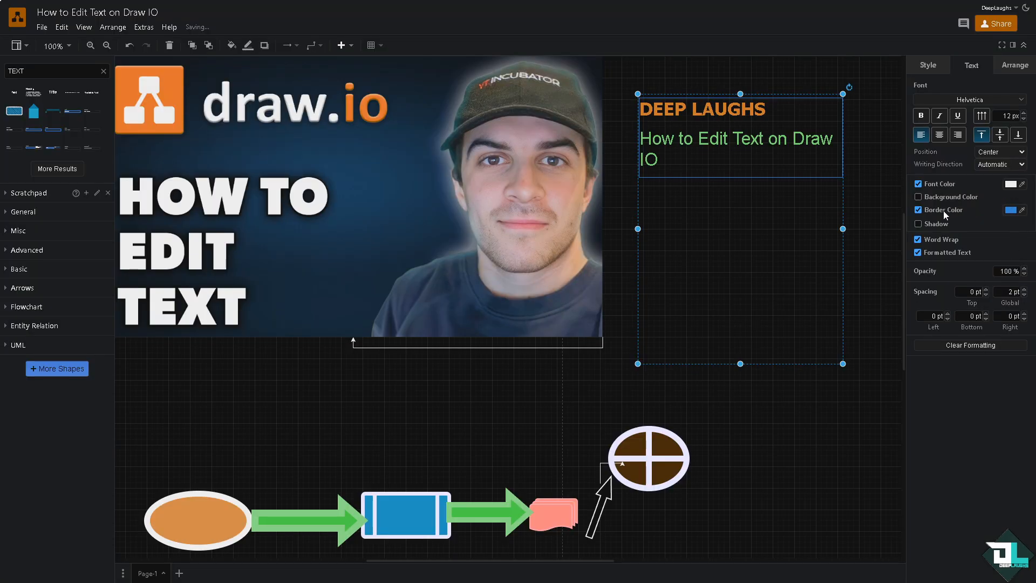
{"action": "left_click", "coordinate": [918, 225]}
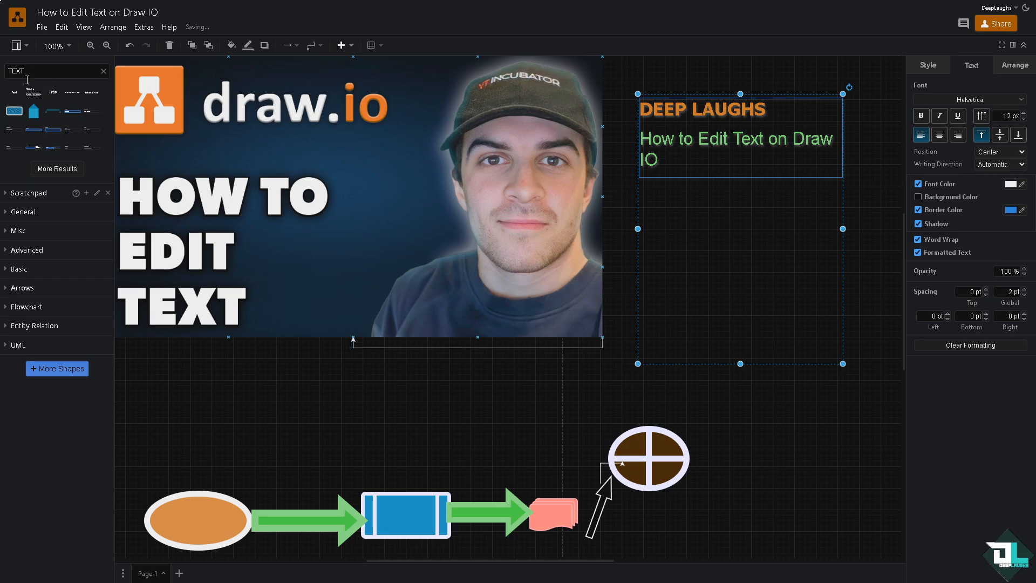
Place a Title text shape on the orange ellipse and replace its text with "DEEP".
{"action": "mouse_move", "coordinate": [15, 96]}
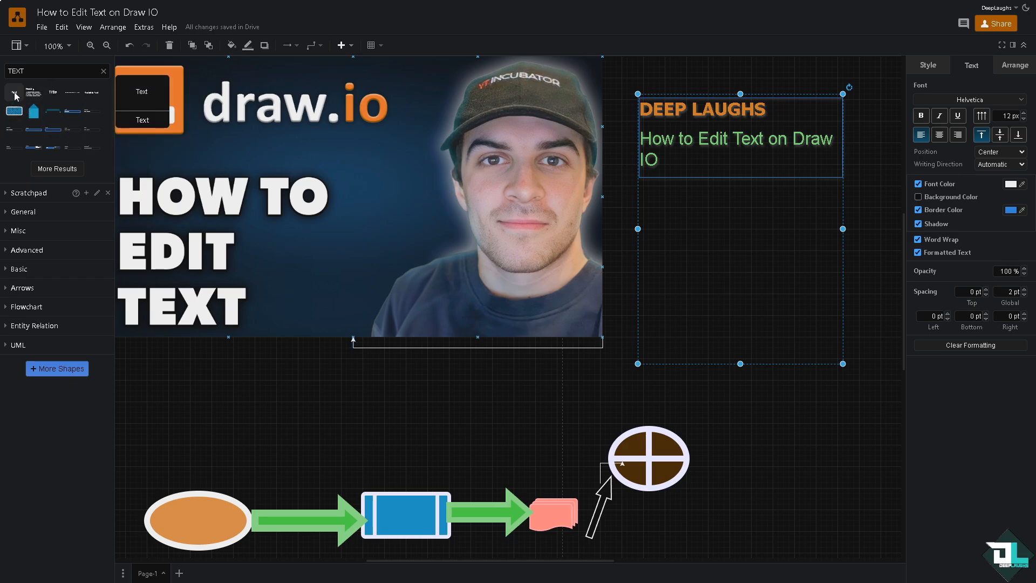
{"action": "mouse_move", "coordinate": [54, 95]}
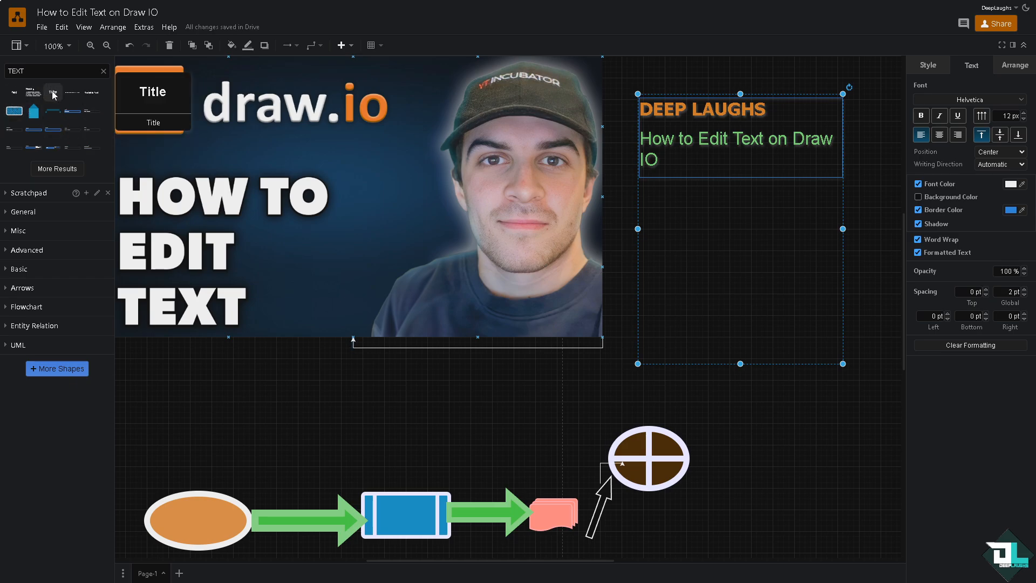
{"action": "left_click_drag", "start_coordinate": [54, 95], "coordinate": [165, 505]}
{"action": "double_click", "coordinate": [195, 517]}
{"action": "type", "text": "D"}
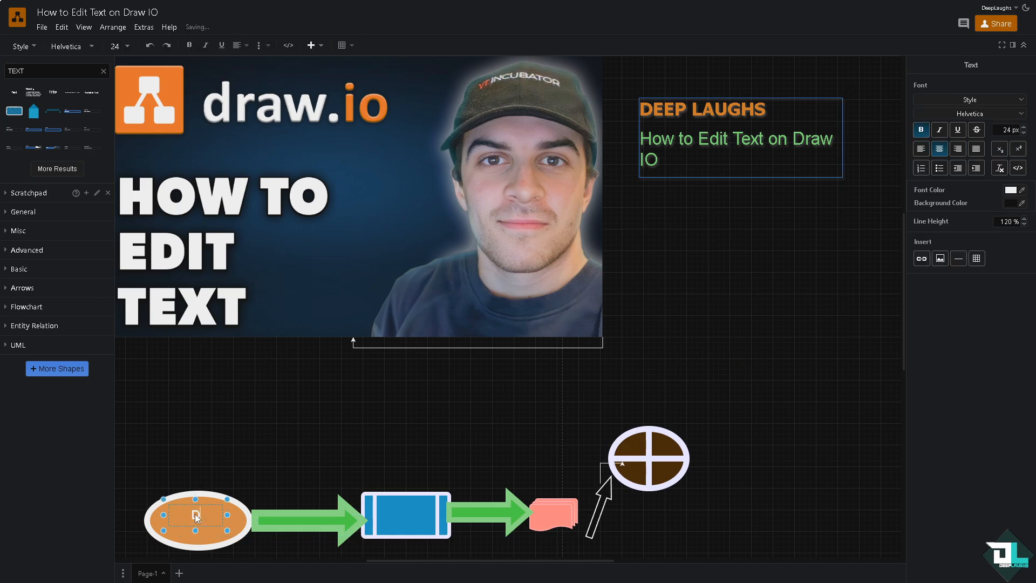
{"action": "type", "text": "EEP"}
{"action": "left_click", "coordinate": [134, 520]}
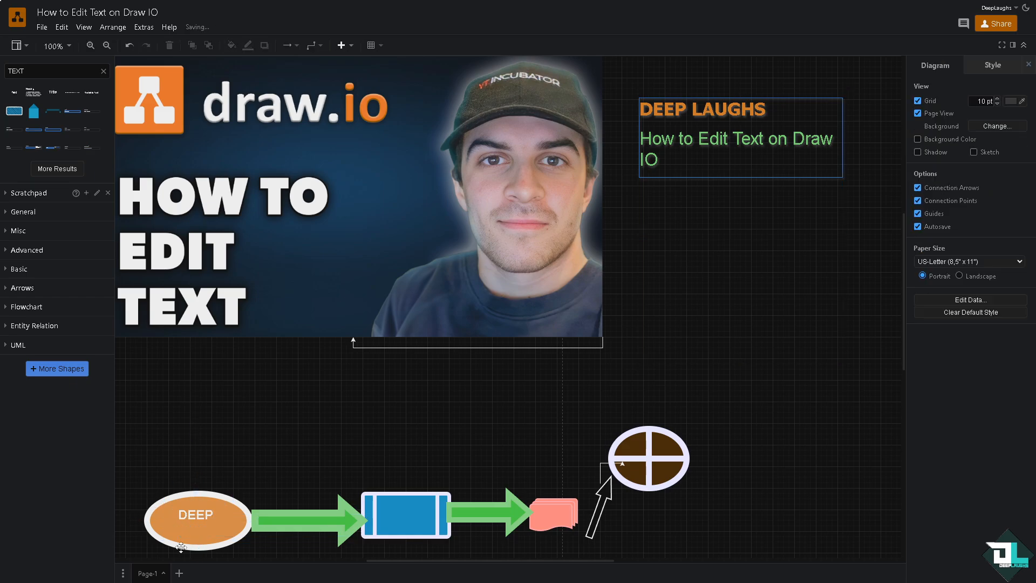
Duplicate the "DEEP" title onto the blue box, change the copy's text to "LAUGHS" and center it on the box.
{"action": "left_click", "coordinate": [198, 515]}
{"action": "left_click_drag", "start_coordinate": [198, 515], "coordinate": [409, 512]}
{"action": "double_click", "coordinate": [408, 511]}
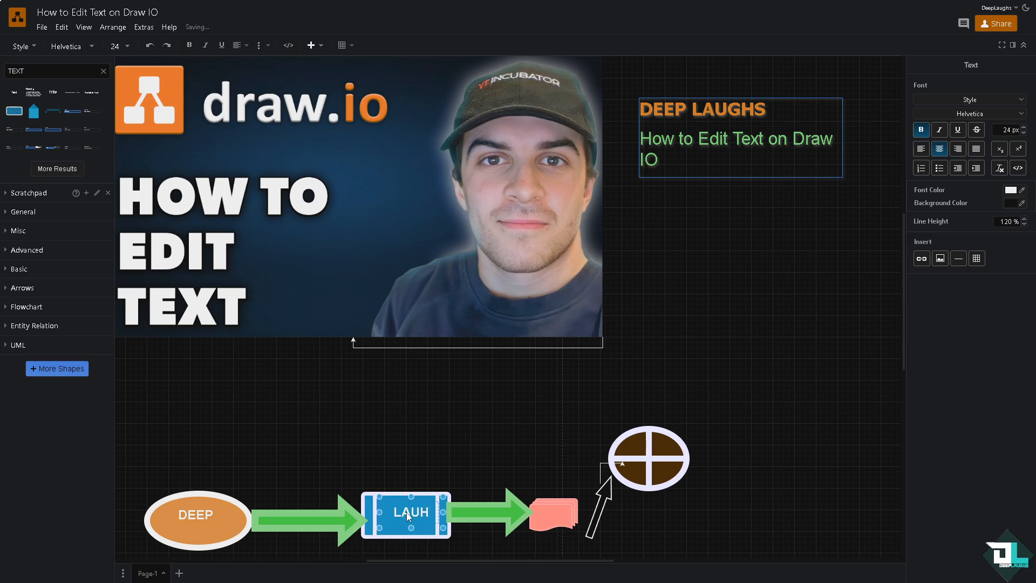
{"action": "left_click", "coordinate": [408, 464]}
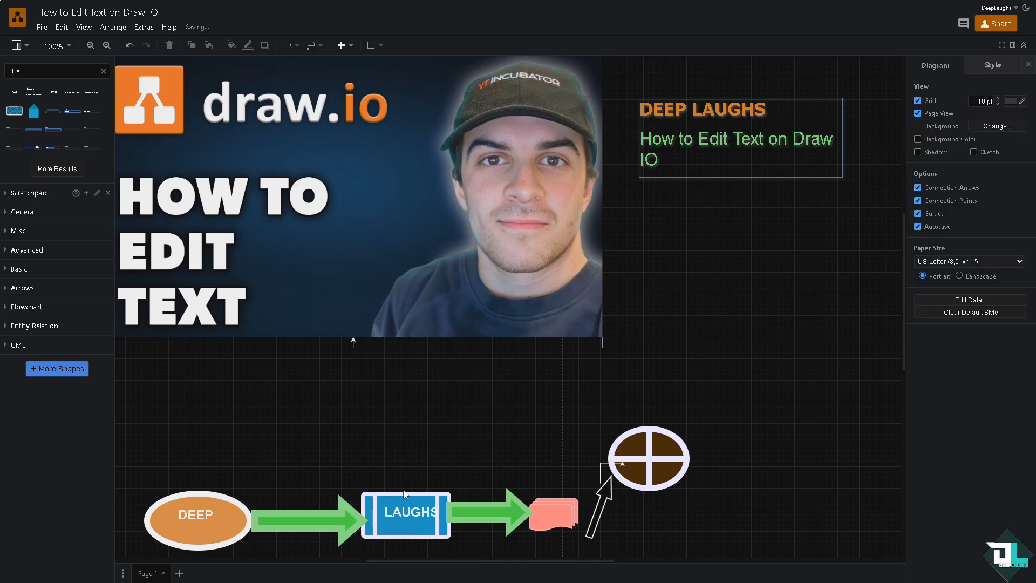
{"action": "left_click_drag", "start_coordinate": [403, 513], "coordinate": [398, 515]}
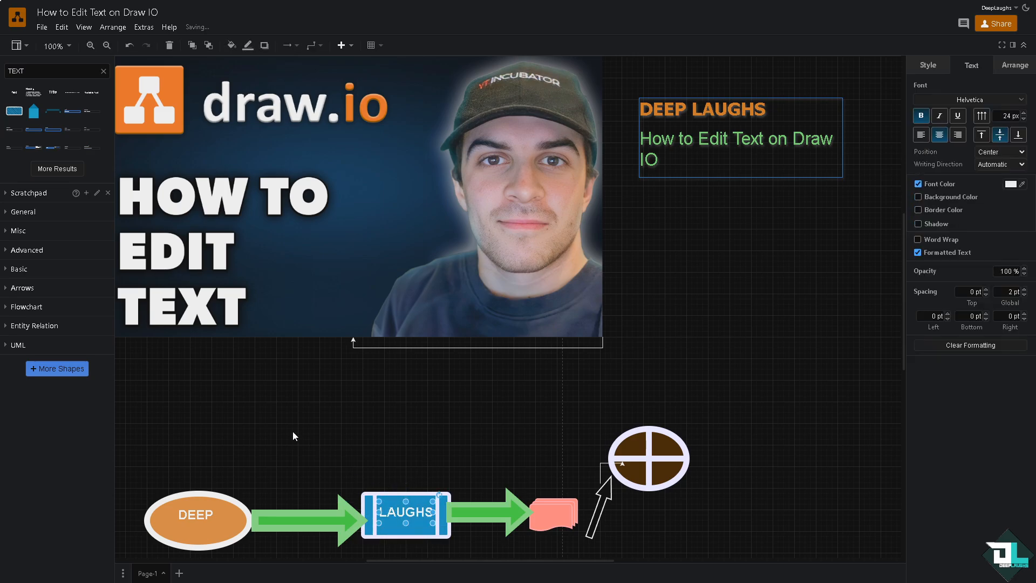
Insert a plain Text shape below the image, change its text to "DEEPLAUGHS" and enlarge its box to span the space above the flowchart.
{"action": "mouse_move", "coordinate": [53, 93]}
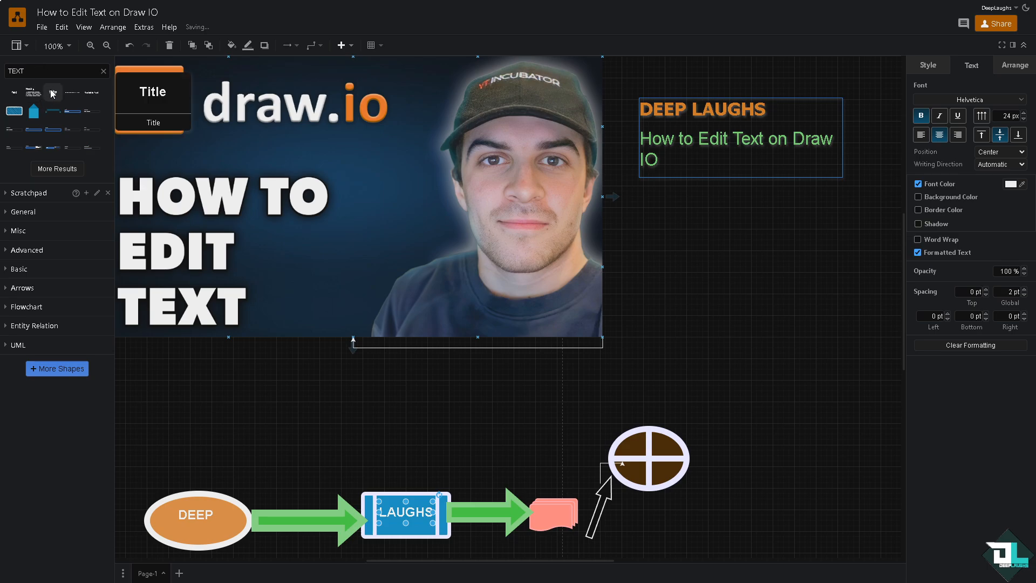
{"action": "left_click", "coordinate": [14, 92]}
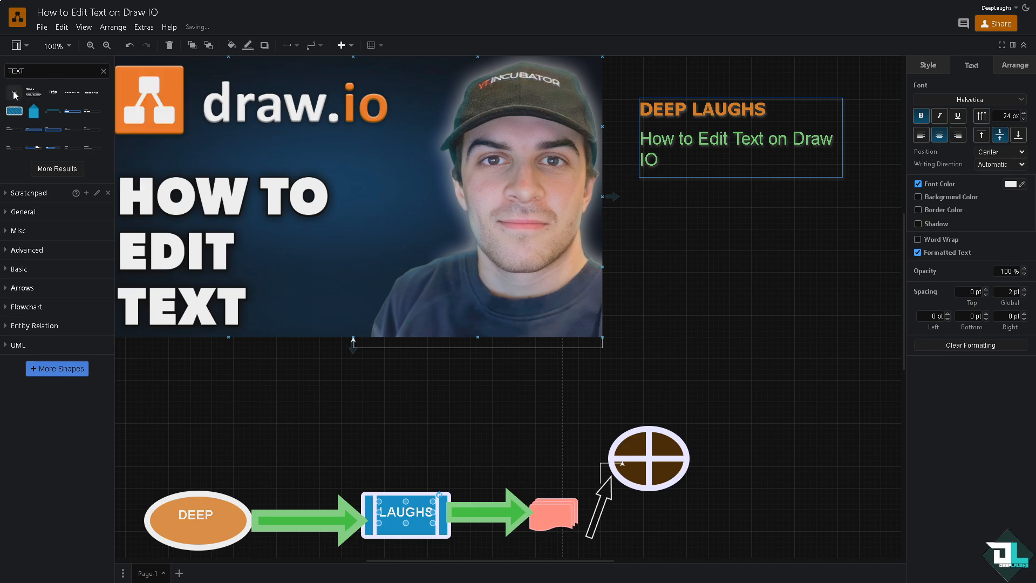
{"action": "left_click", "coordinate": [302, 387]}
{"action": "left_click_drag", "start_coordinate": [509, 307], "coordinate": [354, 389]}
{"action": "double_click", "coordinate": [383, 389]}
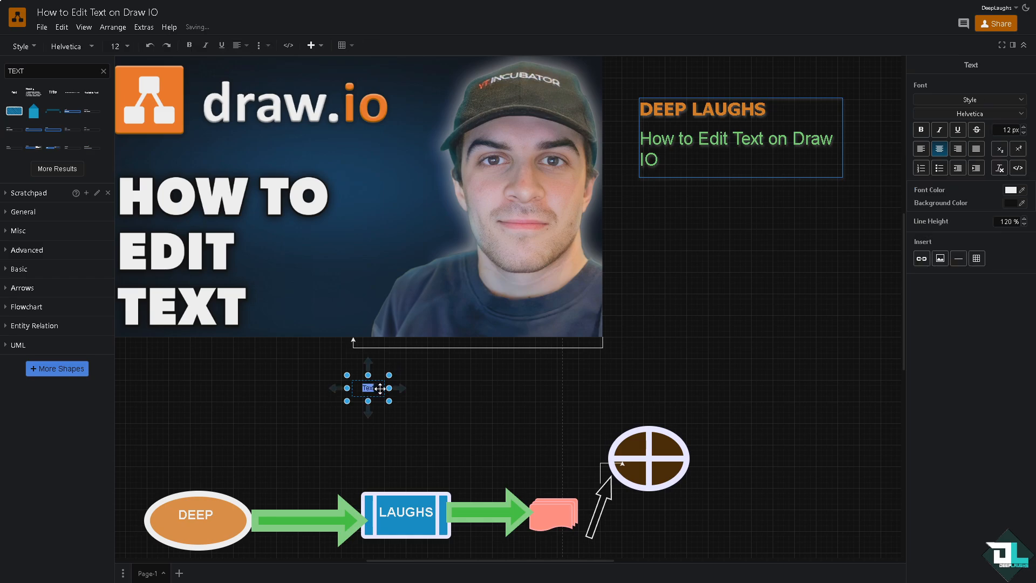
{"action": "type", "text": "DEEPLAUGHS"}
{"action": "left_click_drag", "start_coordinate": [389, 400], "coordinate": [595, 439]}
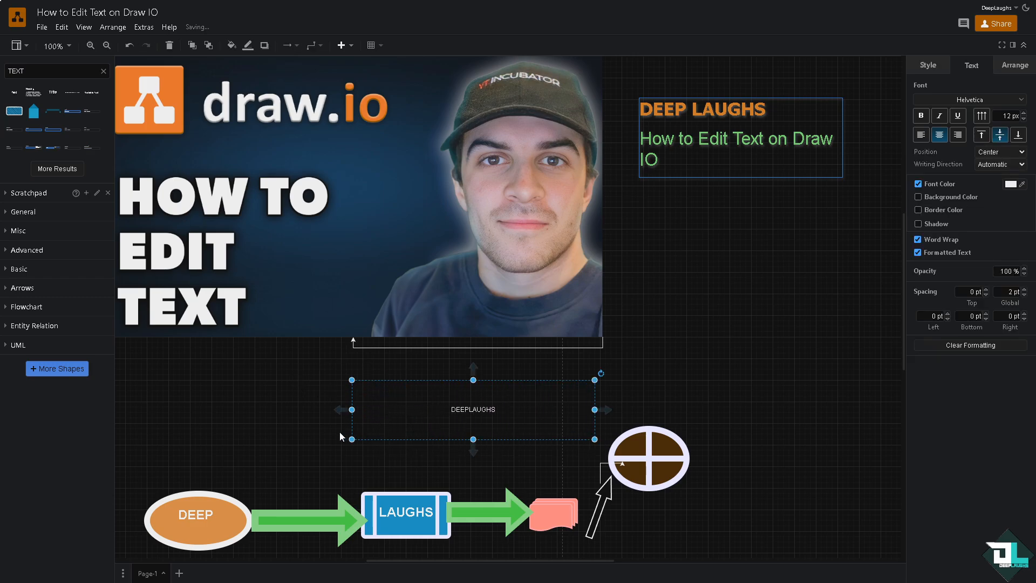
{"action": "left_click_drag", "start_coordinate": [351, 438], "coordinate": [298, 460]}
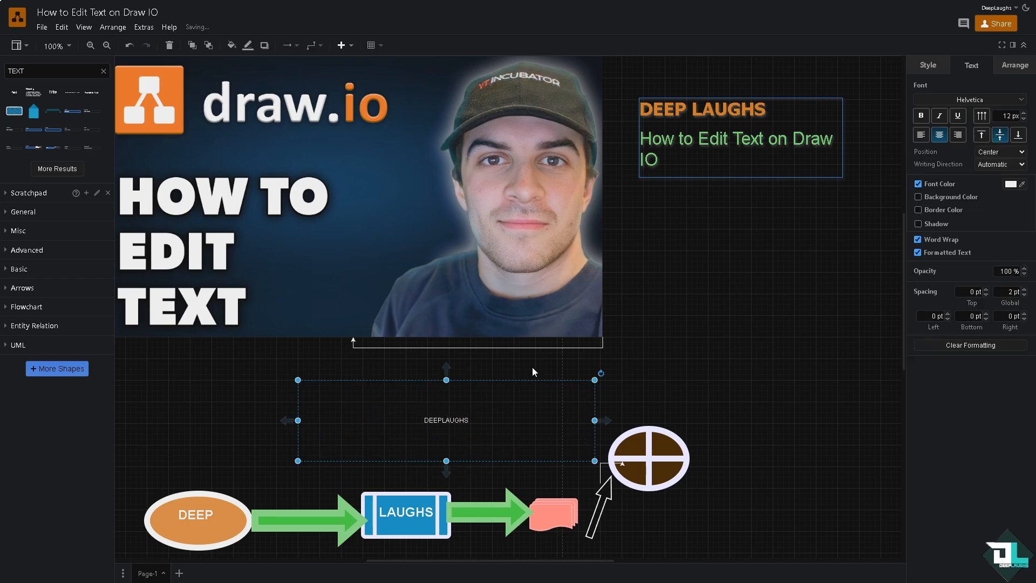
Rotate the "DEEPLAUGHS" text box to vertical, turn it upside down, and bring it back to upright horizontal.
{"action": "left_click_drag", "start_coordinate": [601, 373], "coordinate": [455, 447]}
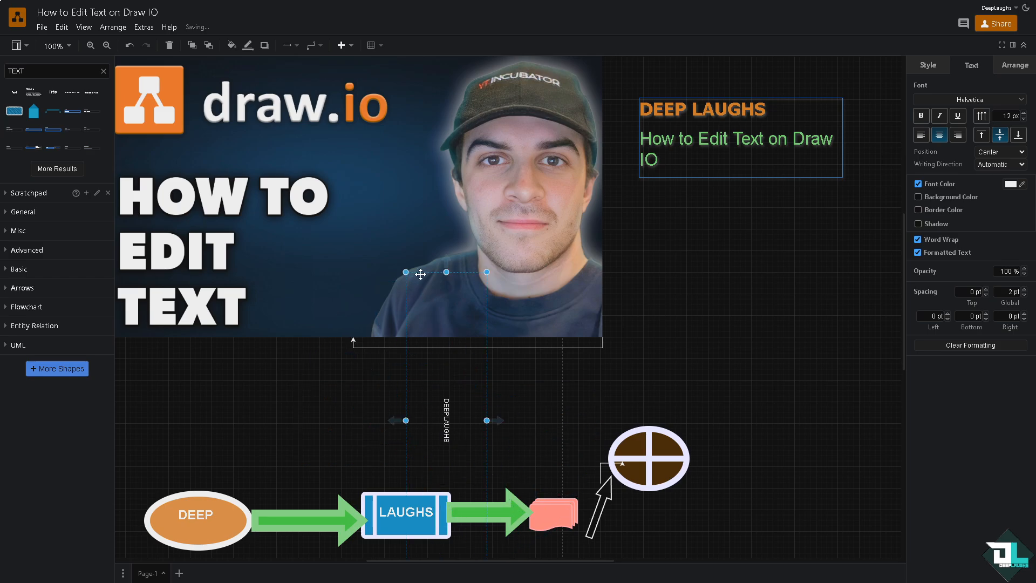
{"action": "scroll", "coordinate": [447, 383], "scroll_direction": "down", "scroll_amount": 2}
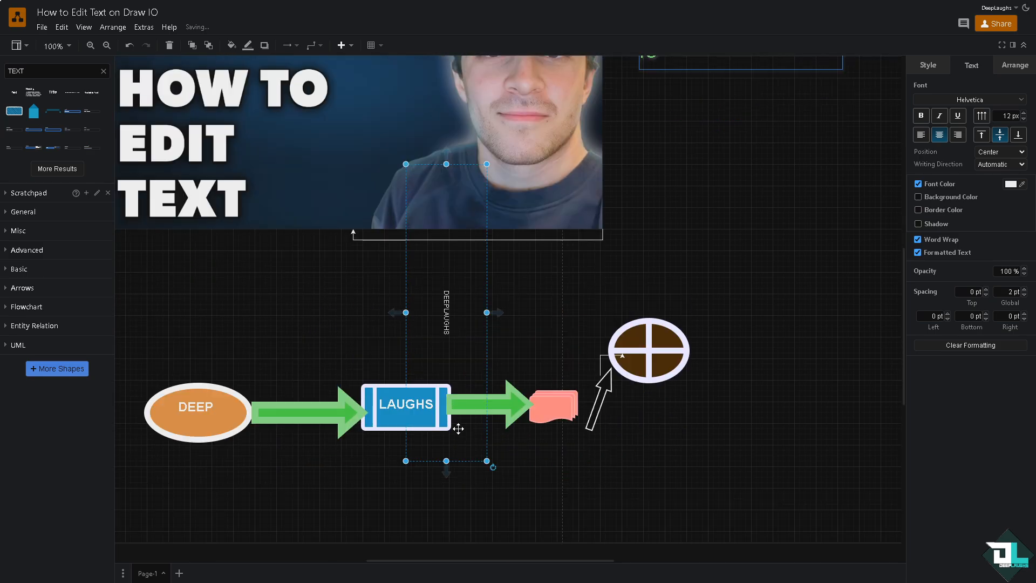
{"action": "left_click_drag", "start_coordinate": [492, 467], "coordinate": [335, 357]}
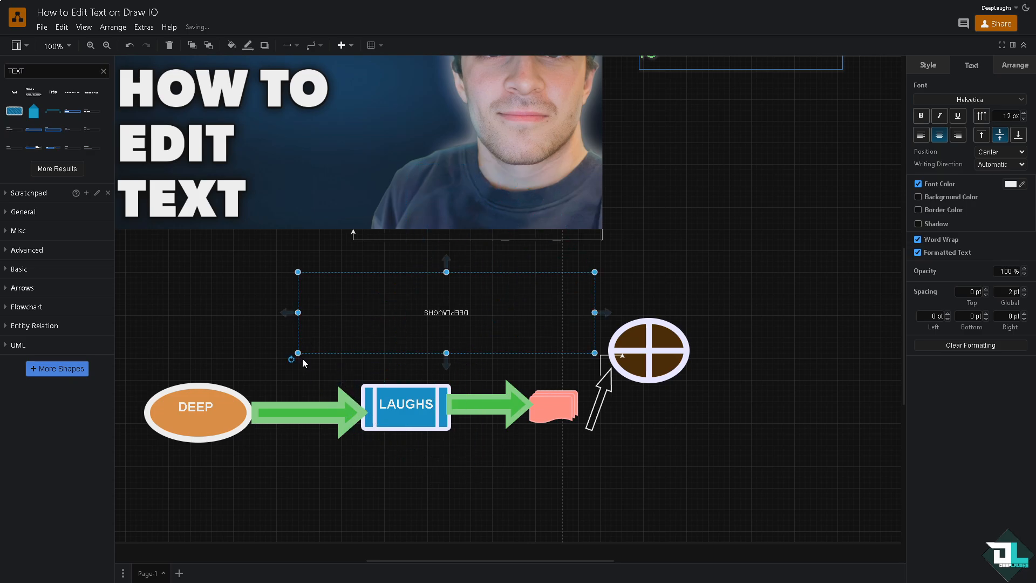
{"action": "left_click_drag", "start_coordinate": [291, 358], "coordinate": [530, 287]}
{"action": "left_click", "coordinate": [691, 243]}
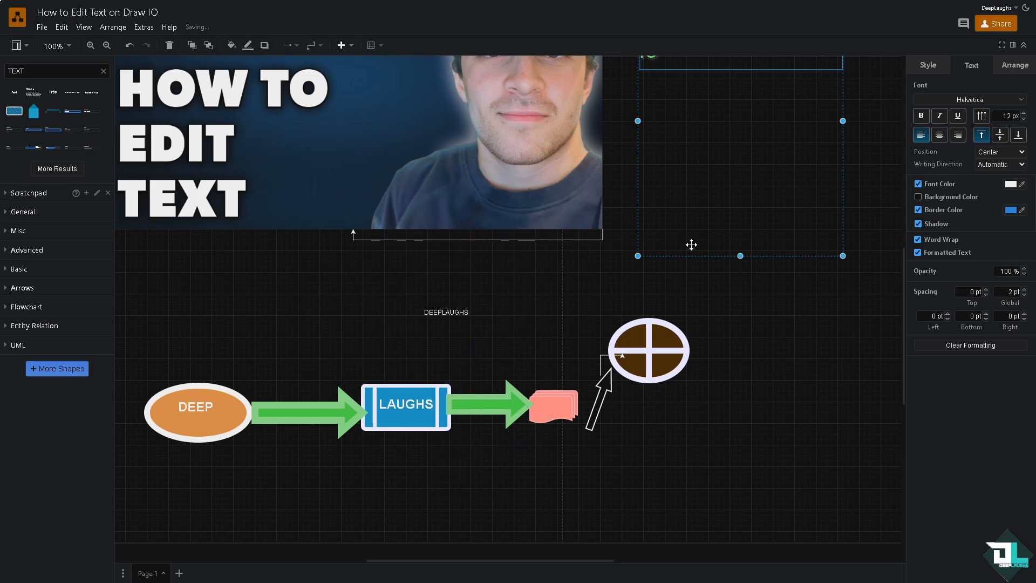
Save the diagram and return to the image and "DEEP LAUGHS" text box.
{"action": "left_click", "coordinate": [46, 28]}
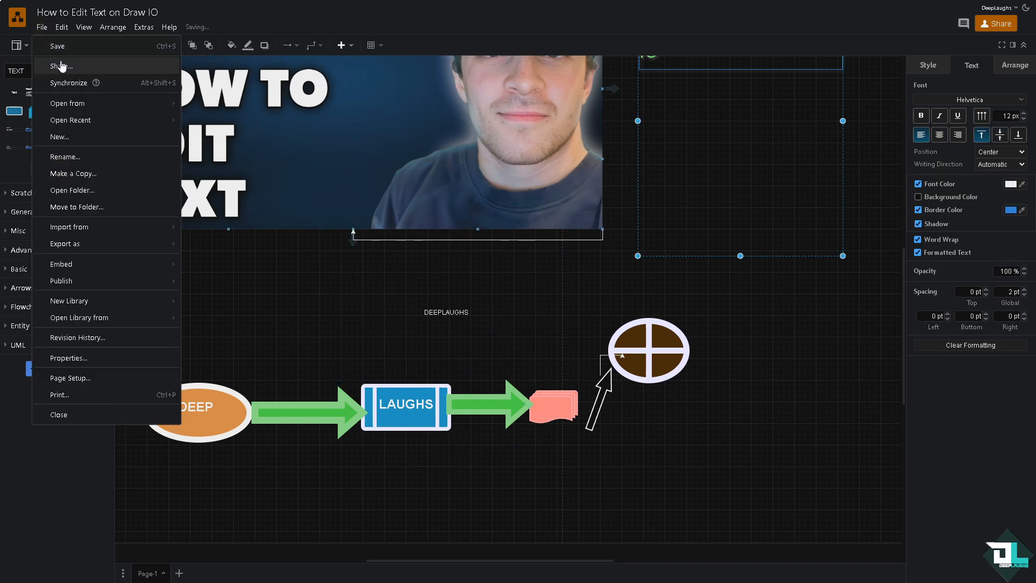
{"action": "left_click", "coordinate": [62, 47]}
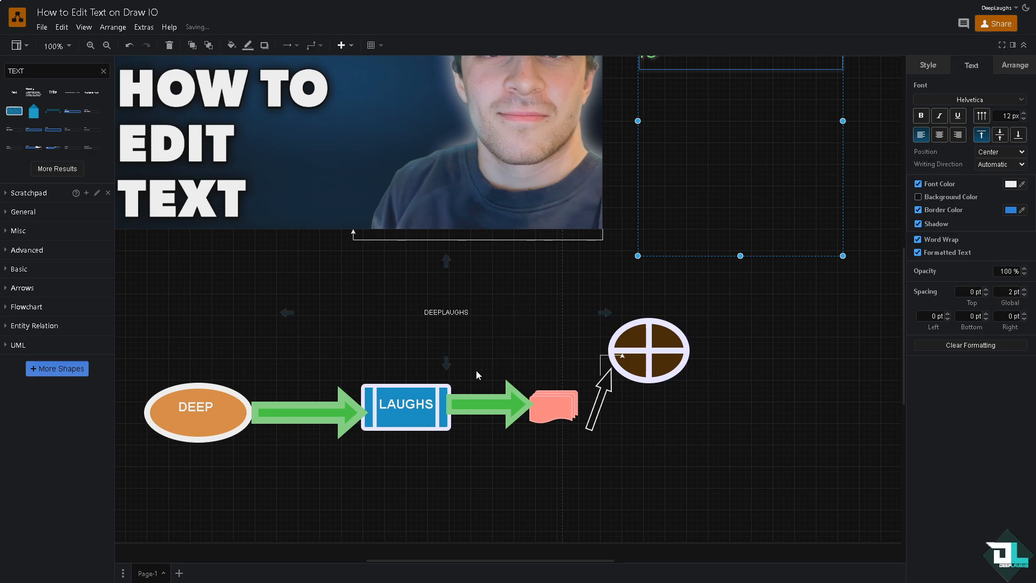
{"action": "scroll", "coordinate": [476, 370], "scroll_direction": "up", "scroll_amount": 2}
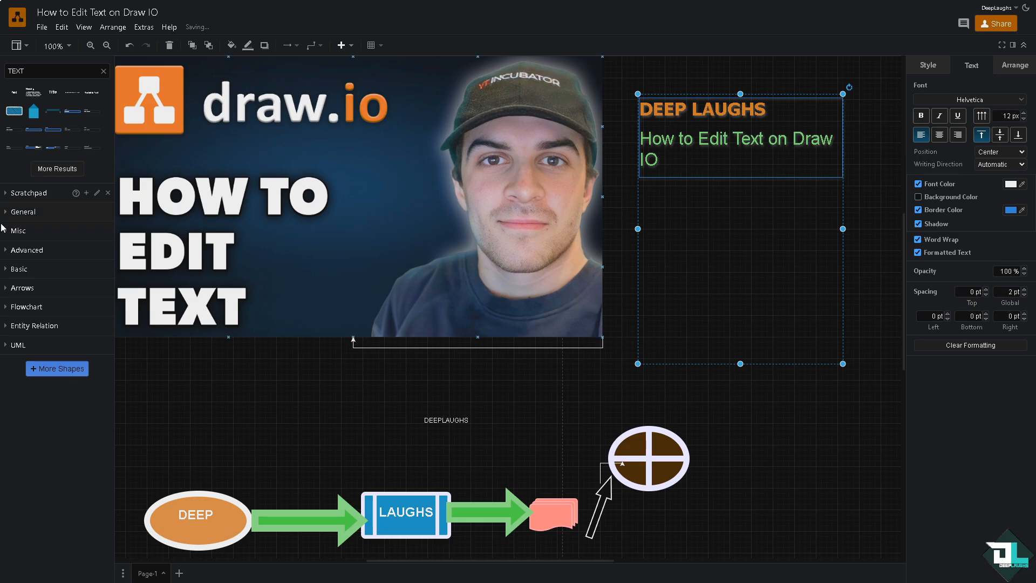